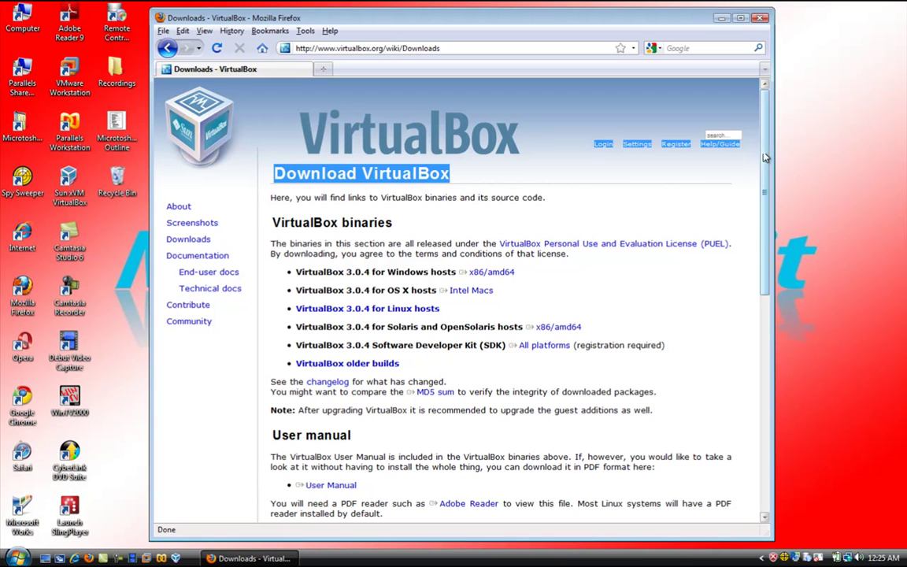
# Step: Examine the VirtualBox 3.0.4 binaries offered for Windows, OS X, Linux and Solaris hosts and the SDK on the downloads page
pyautogui.moveTo(762, 158); pyautogui.dragTo(757, 131)
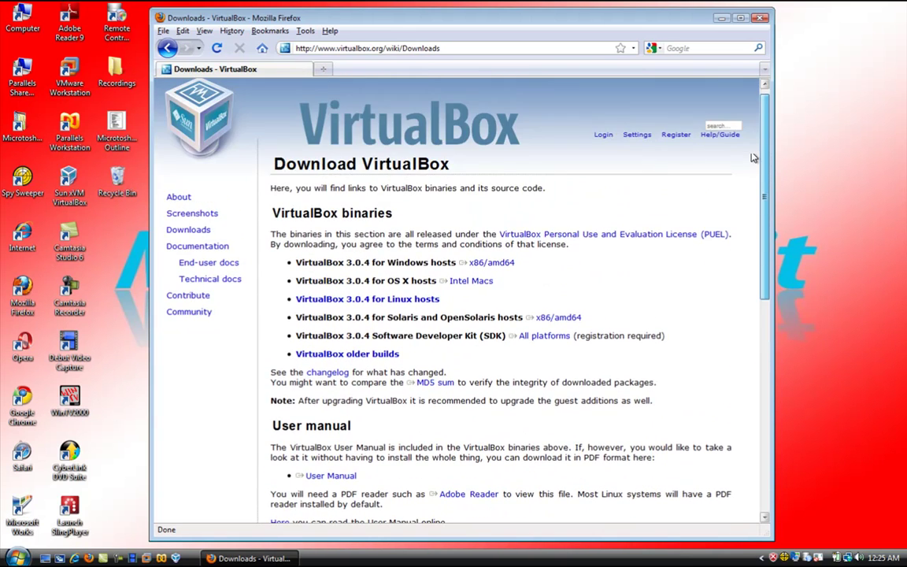
pyautogui.scroll(-2, 521, 185)
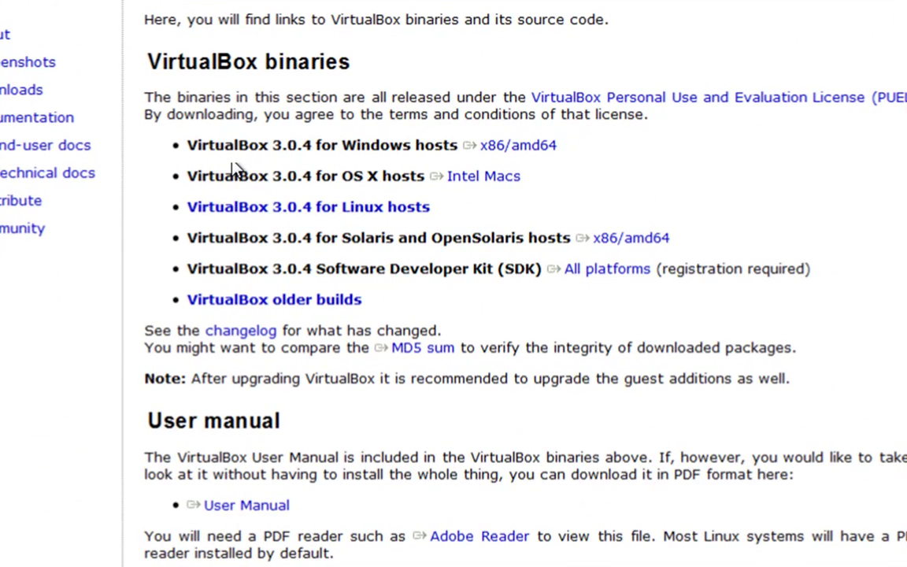
pyautogui.moveTo(188, 144); pyautogui.dragTo(230, 150)
pyautogui.click(214, 152)
pyautogui.moveTo(464, 148); pyautogui.dragTo(534, 160)
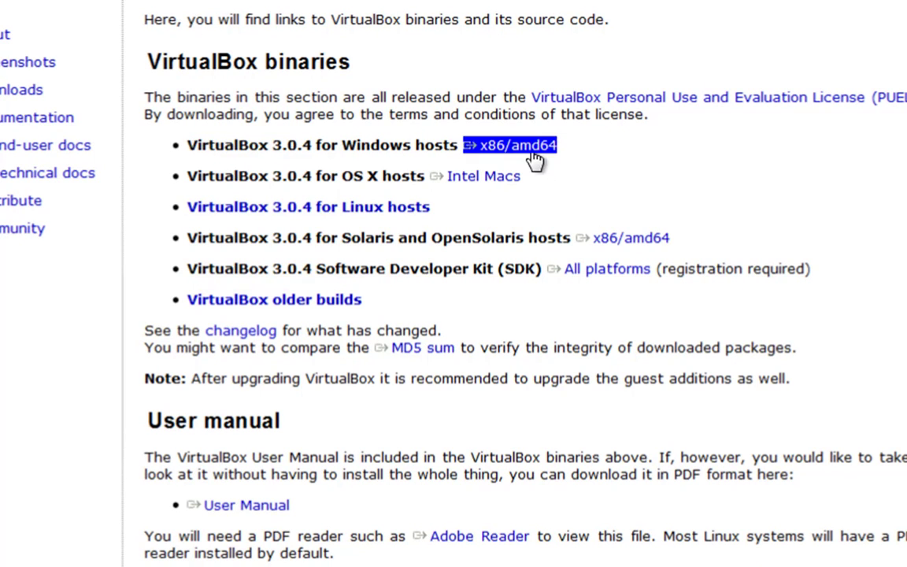
pyautogui.click(275, 182)
pyautogui.moveTo(432, 176); pyautogui.dragTo(453, 182)
pyautogui.click(324, 211)
pyautogui.moveTo(577, 239); pyautogui.dragTo(594, 248)
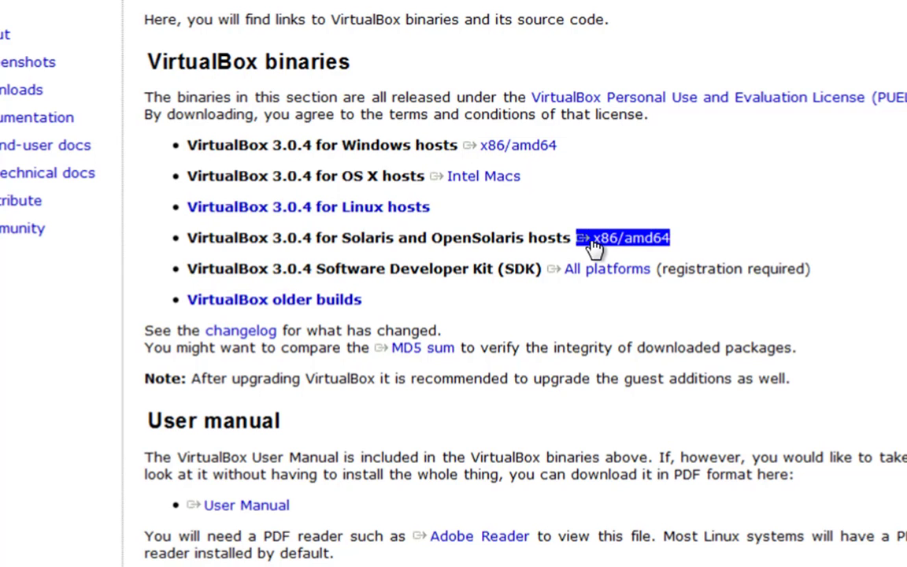
pyautogui.moveTo(548, 267); pyautogui.dragTo(606, 270)
pyautogui.click(551, 251)
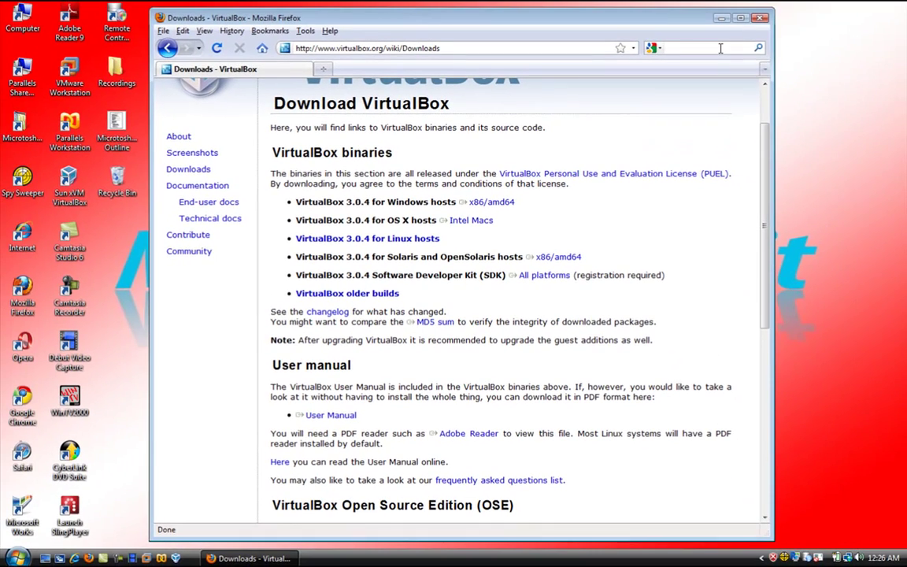
# Step: Search the web for "sun" and open the Sun Microsystems website from the results
pyautogui.click(720, 48)
pyautogui.write('sun')
pyautogui.press('Return')
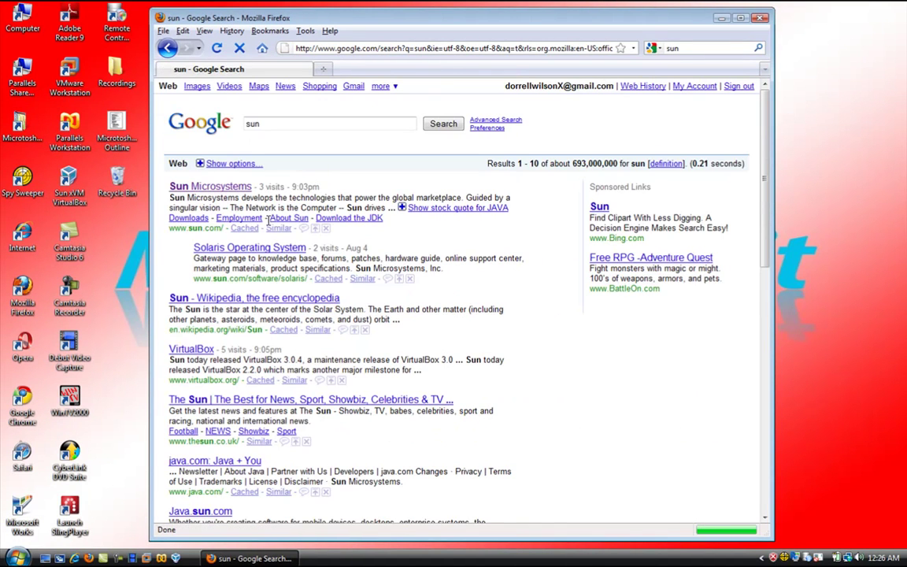
pyautogui.click(215, 189)
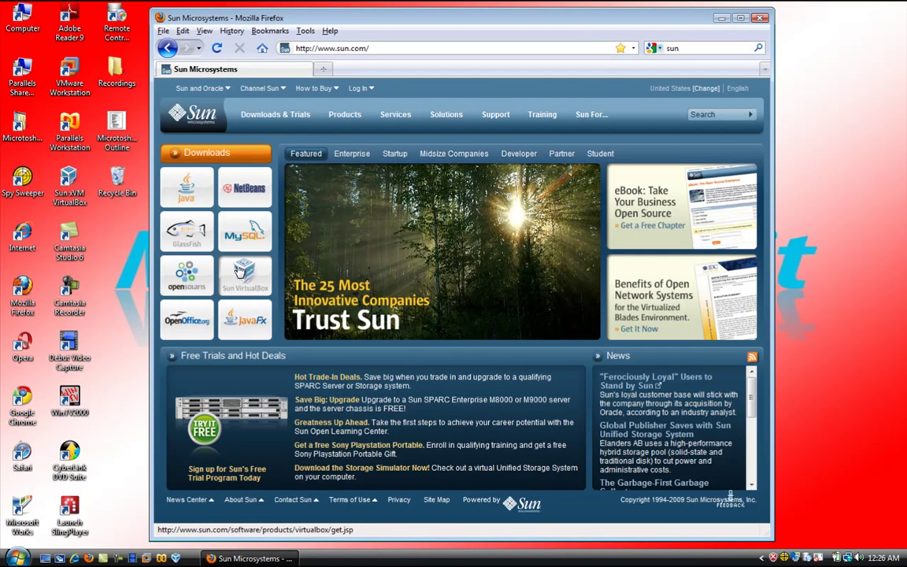
# Step: Go to Sun's VirtualBox product page and open the download page for the regular Sun VirtualBox edition
pyautogui.click(245, 273)
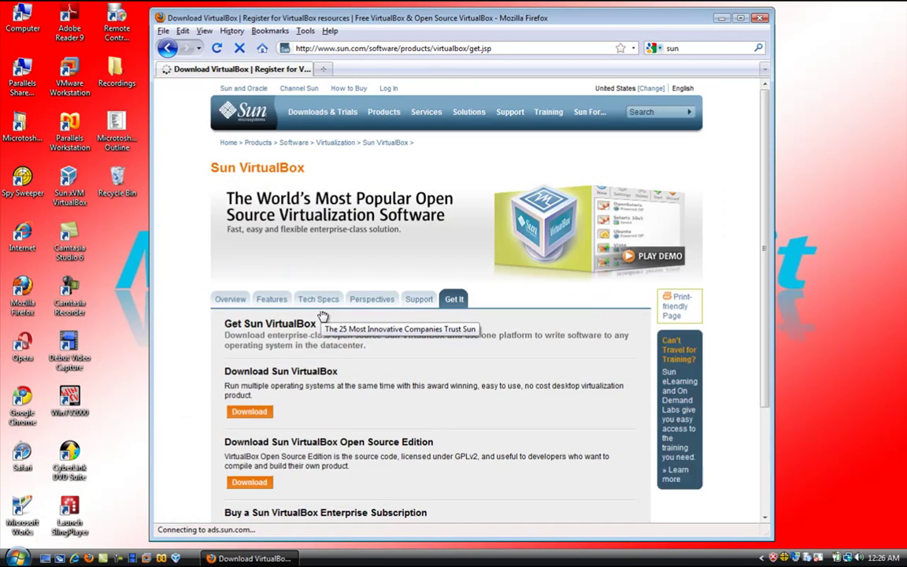
pyautogui.scroll(-3, 769, 247)
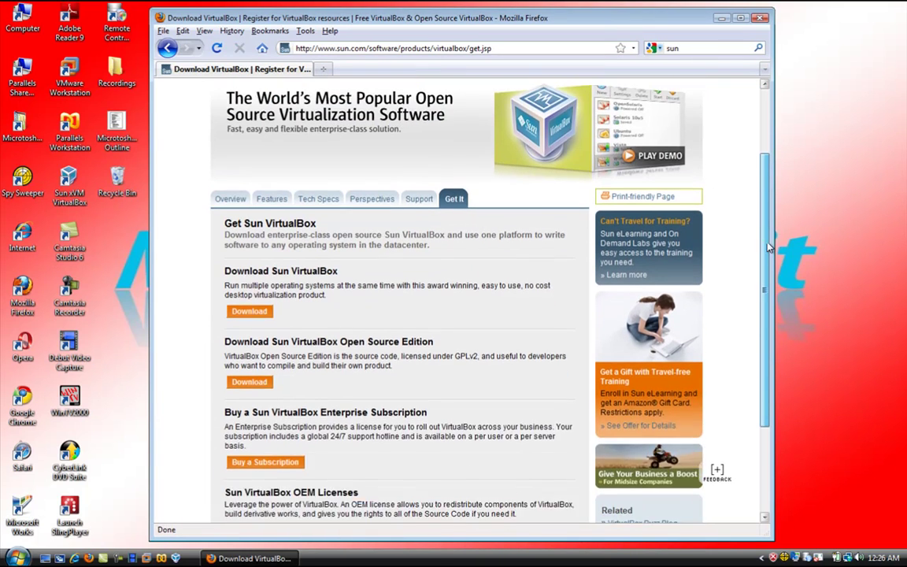
pyautogui.scroll(-2, 769, 248)
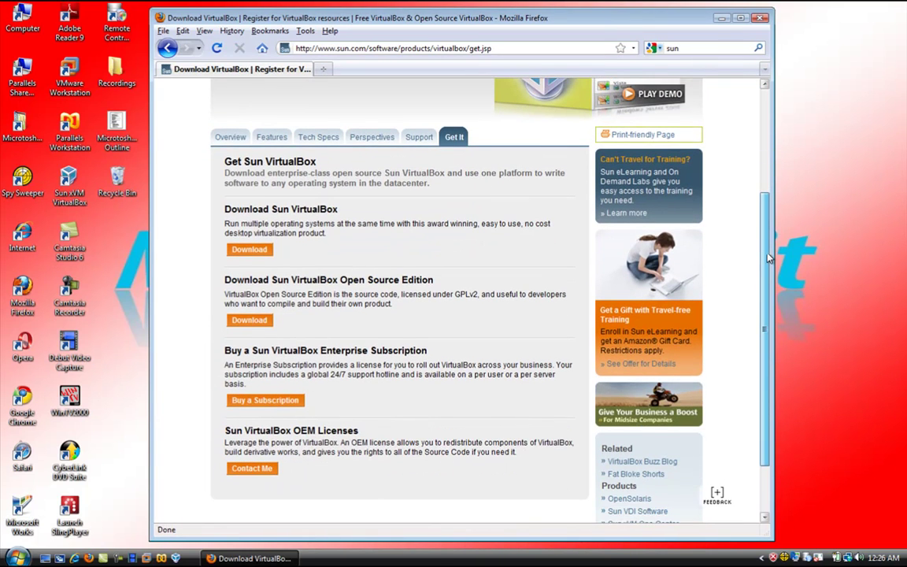
pyautogui.click(254, 250)
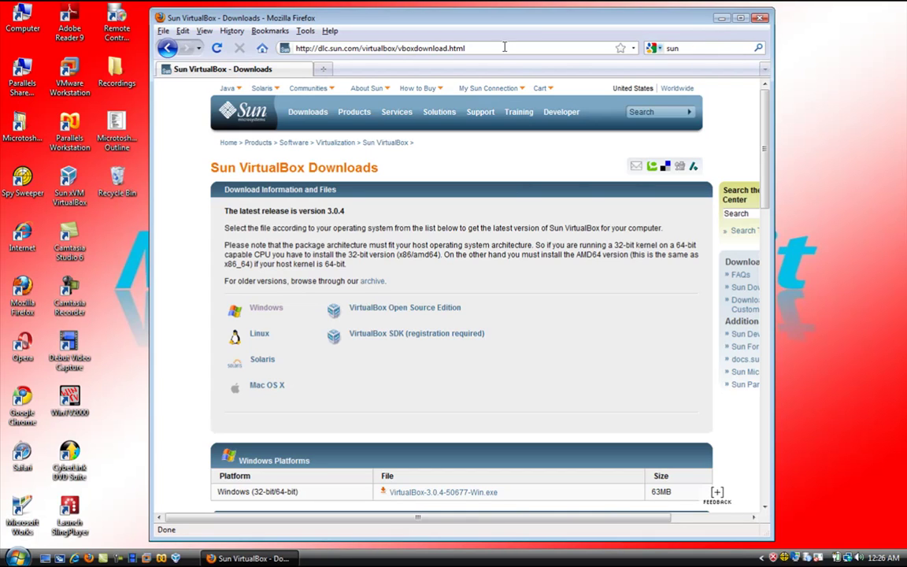
# Step: Close the browser, switch to the installed Sun VirtualBox and dismiss its registration form without registering
pyautogui.click(79, 174)
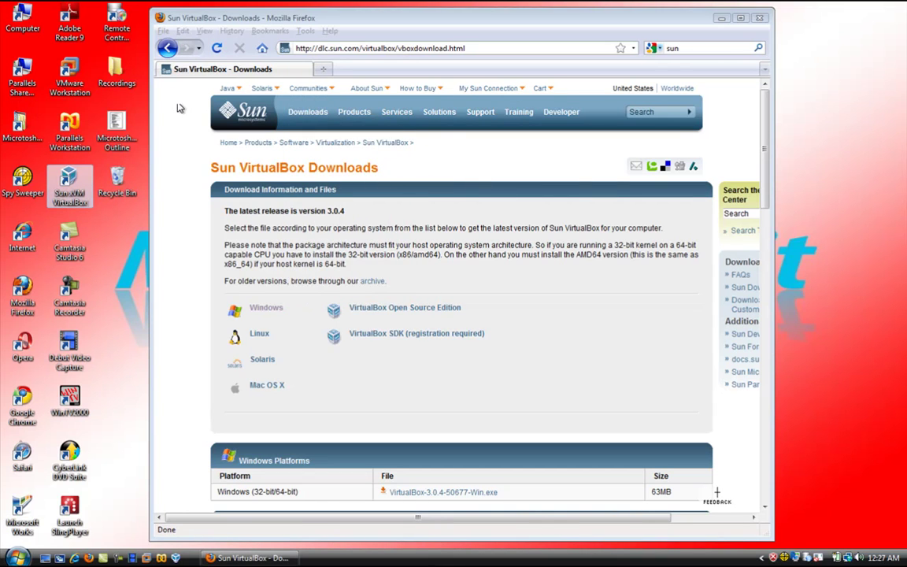
pyautogui.click(763, 17)
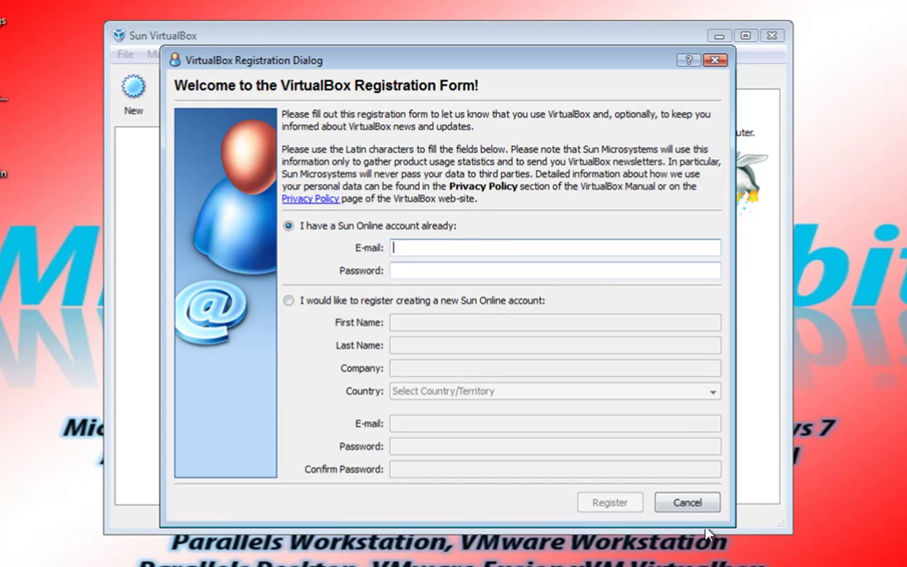
pyautogui.click(686, 504)
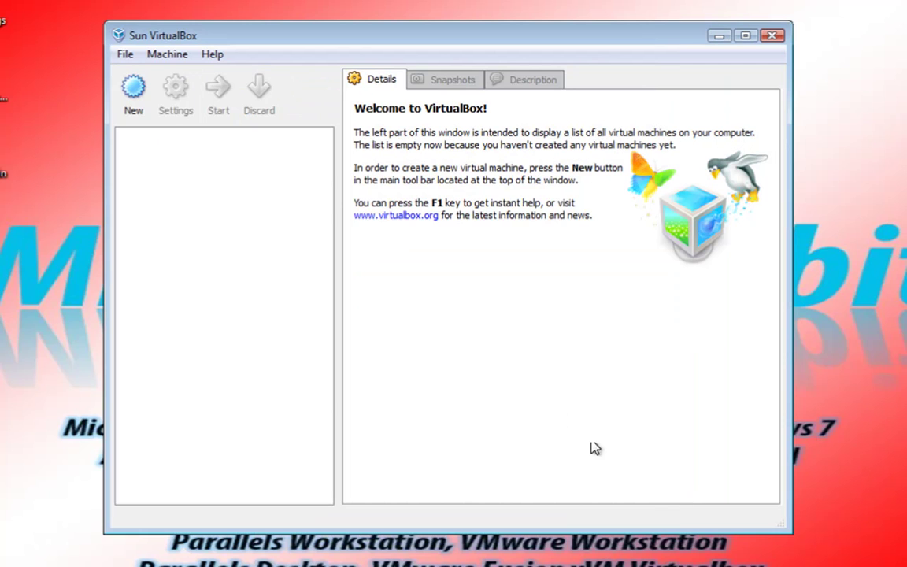
# Step: Look over VirtualBox's menu commands, view its About information with the version details, and close it
pyautogui.click(136, 57)
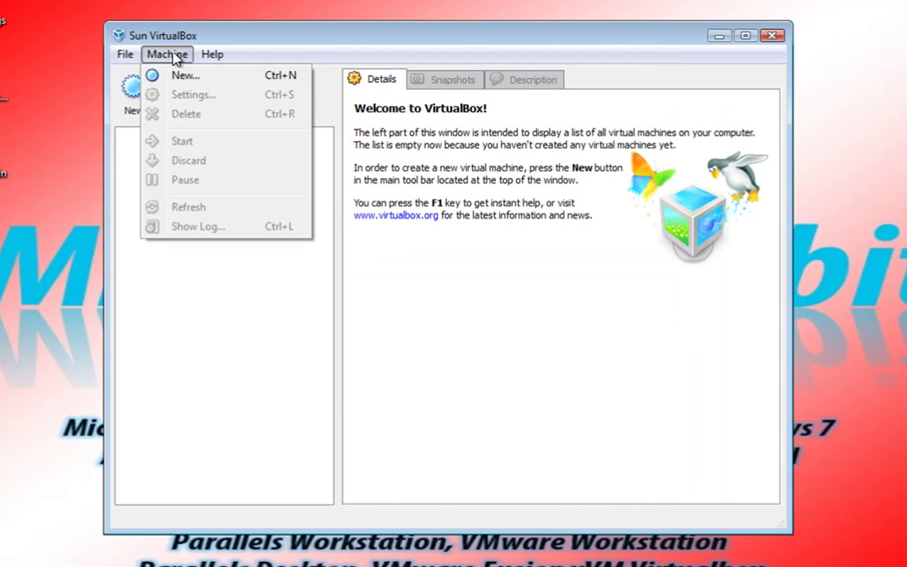
pyautogui.moveTo(208, 55)
pyautogui.click(263, 199)
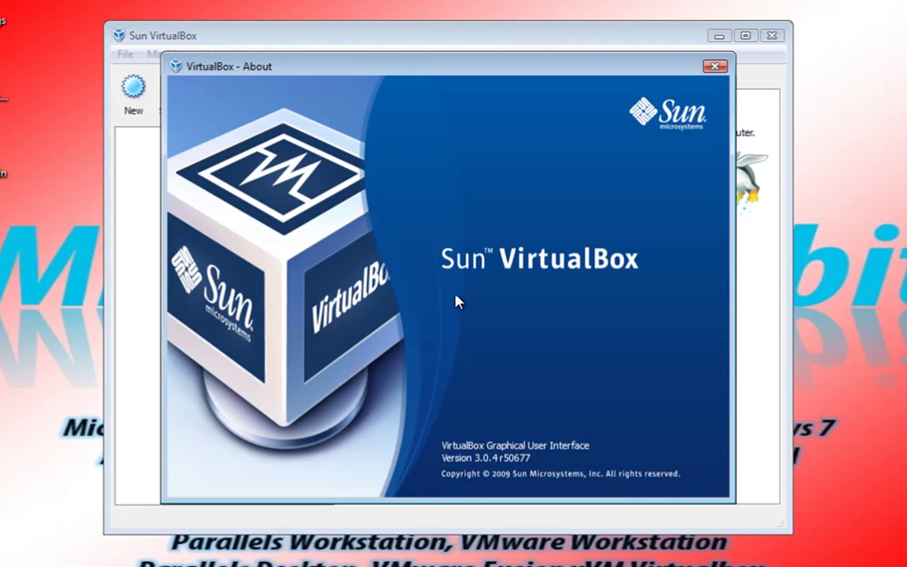
pyautogui.click(478, 470)
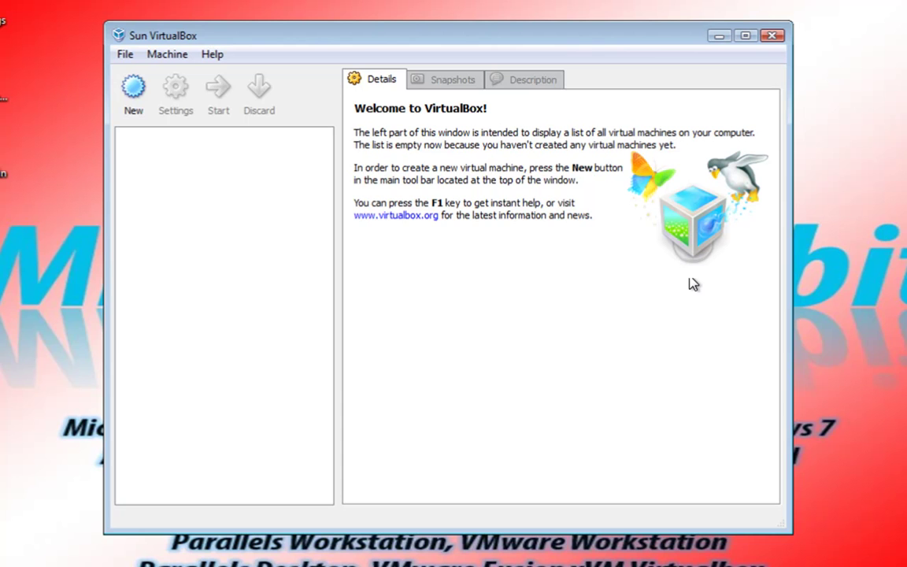
# Step: Switch to the Mac desktop and launch VirtualBox there through a Spotlight search for "vir"
pyautogui.hotkey('ctrl', 'Down')
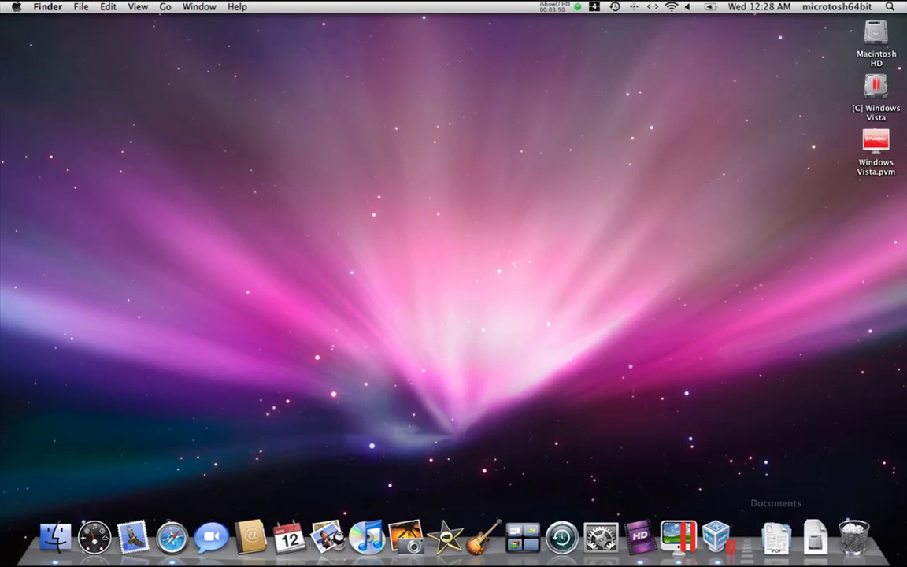
pyautogui.press('super+space')
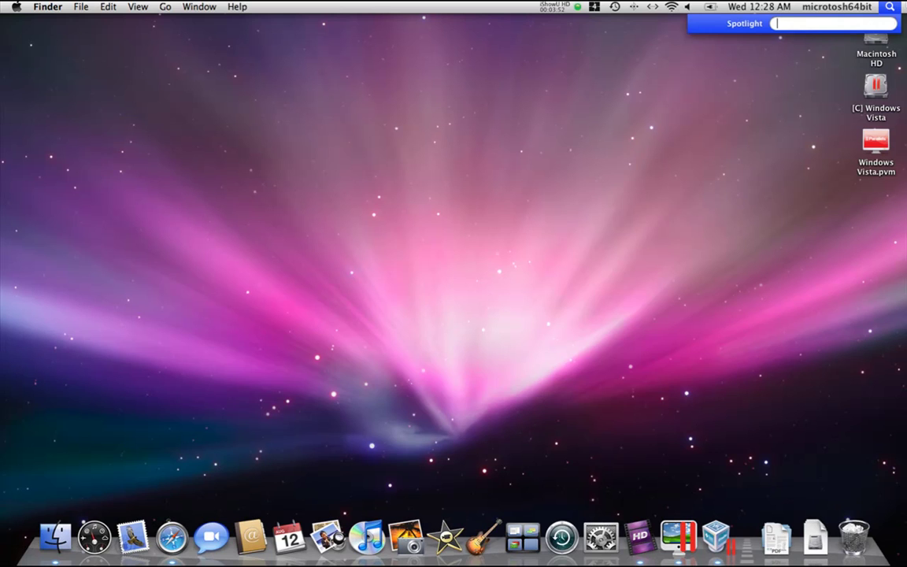
pyautogui.write('in')
pyautogui.press('BackSpace')
pyautogui.press('BackSpace')
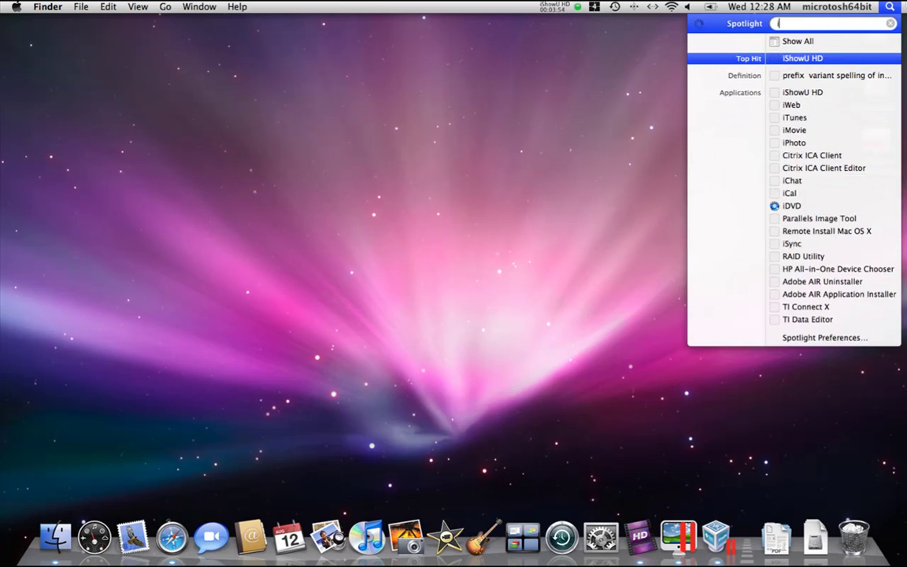
pyautogui.write('vir')
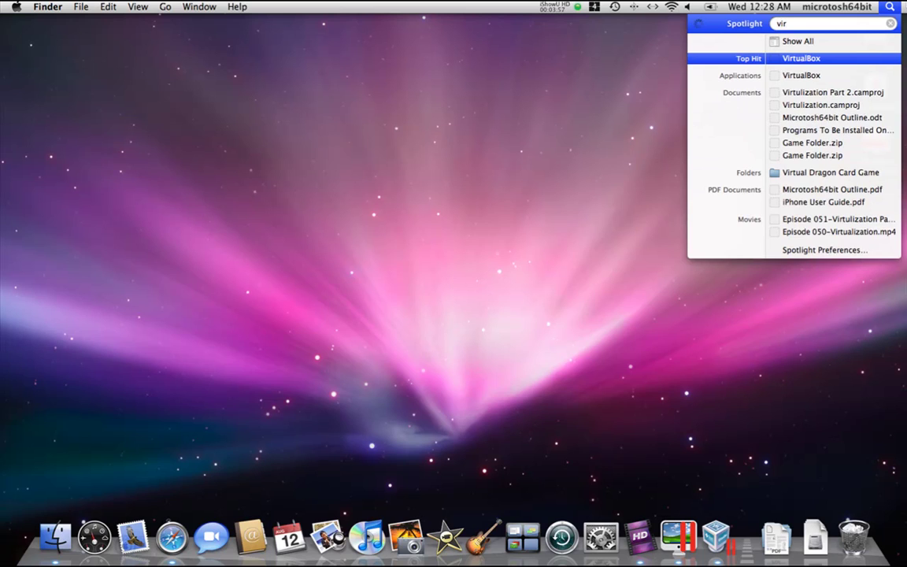
pyautogui.press('Return')
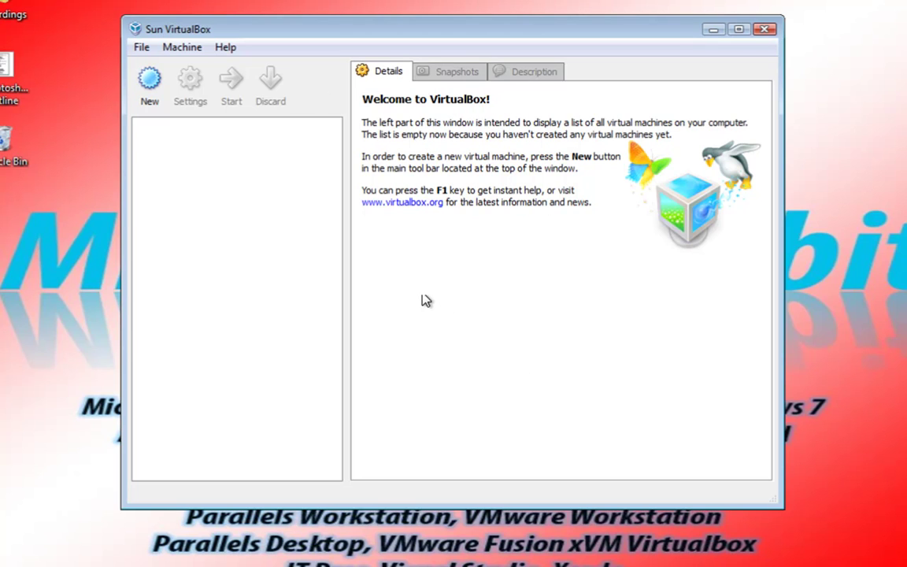
# Step: Start creating a new virtual machine in VirtualBox on Windows and advance the wizard to the VM name and OS type page
pyautogui.click(146, 85)
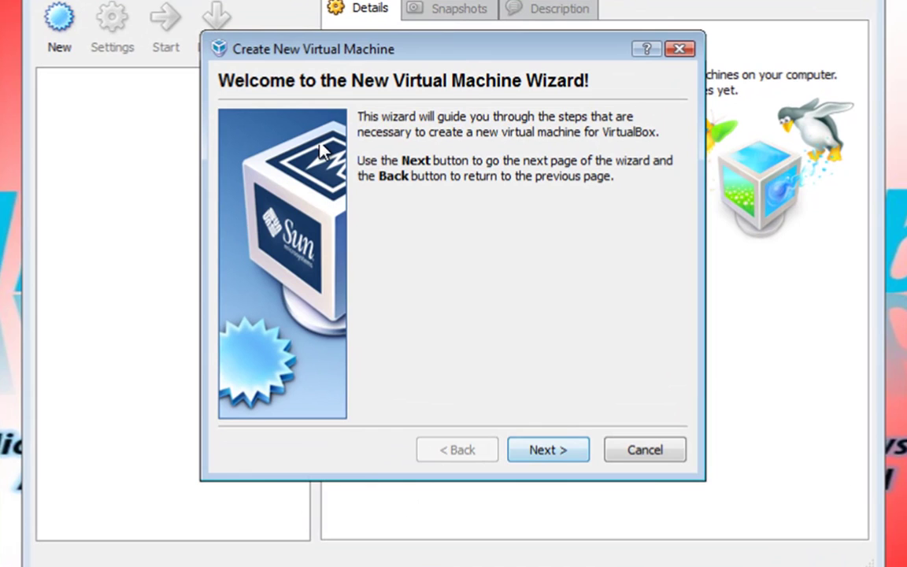
pyautogui.click(529, 451)
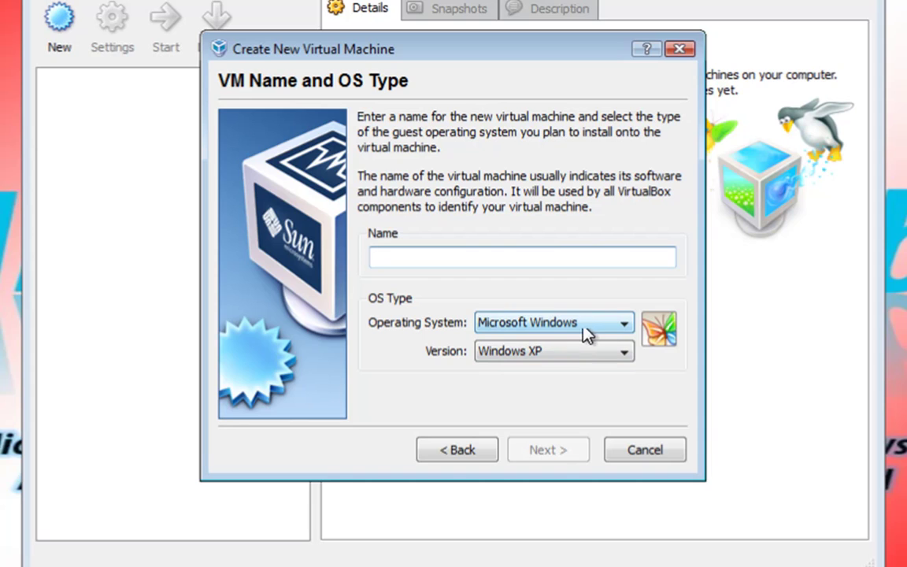
# Step: Examine the guest operating system families and the Windows versions offered for the new virtual machine, without changing the selection
pyautogui.click(548, 359)
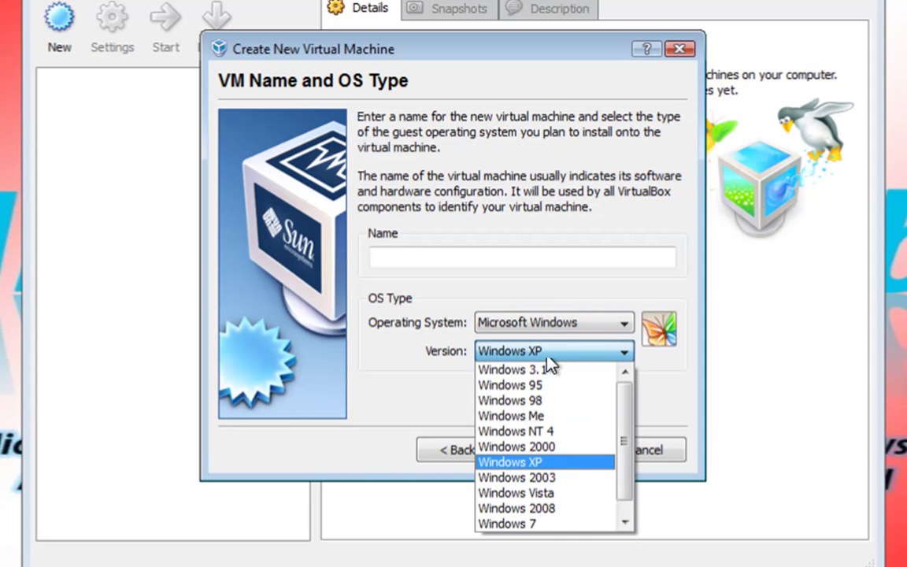
pyautogui.click(398, 341)
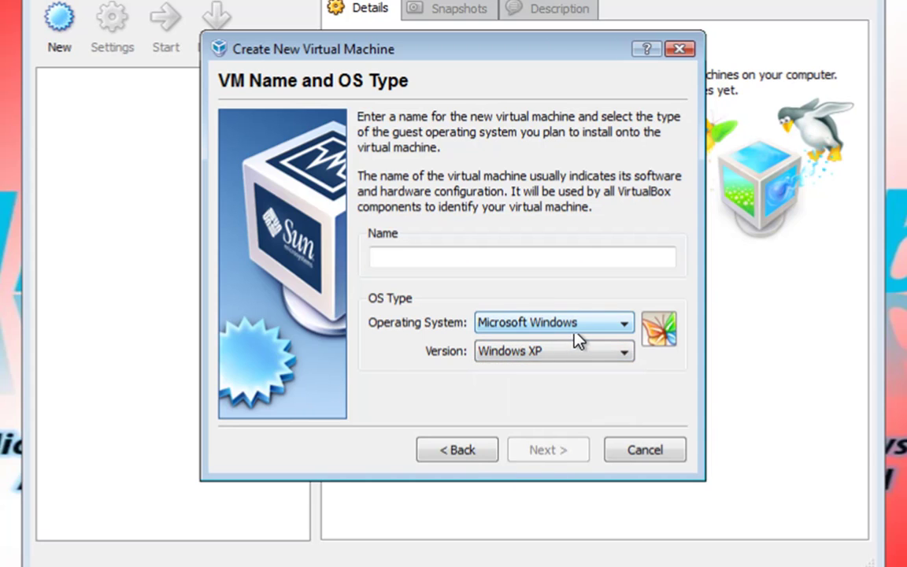
pyautogui.click(580, 331)
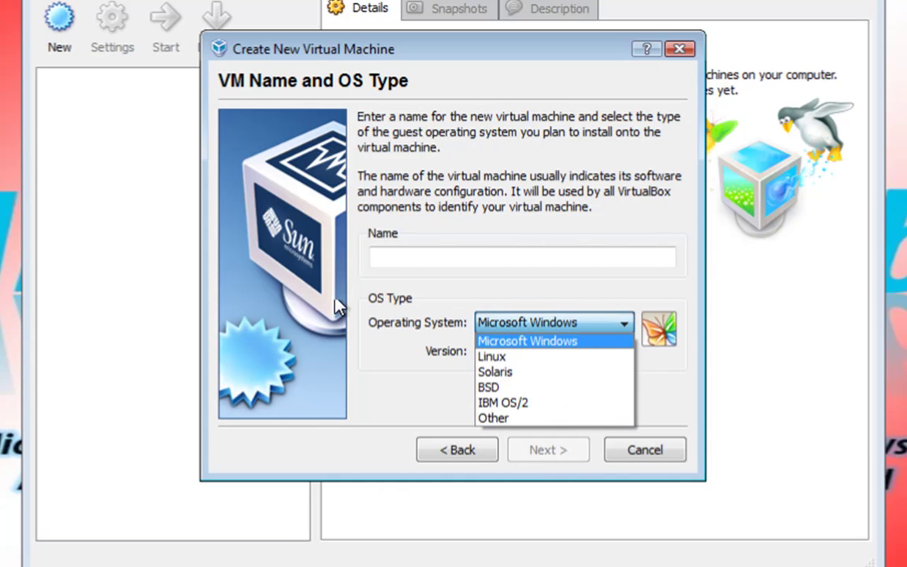
pyautogui.click(426, 303)
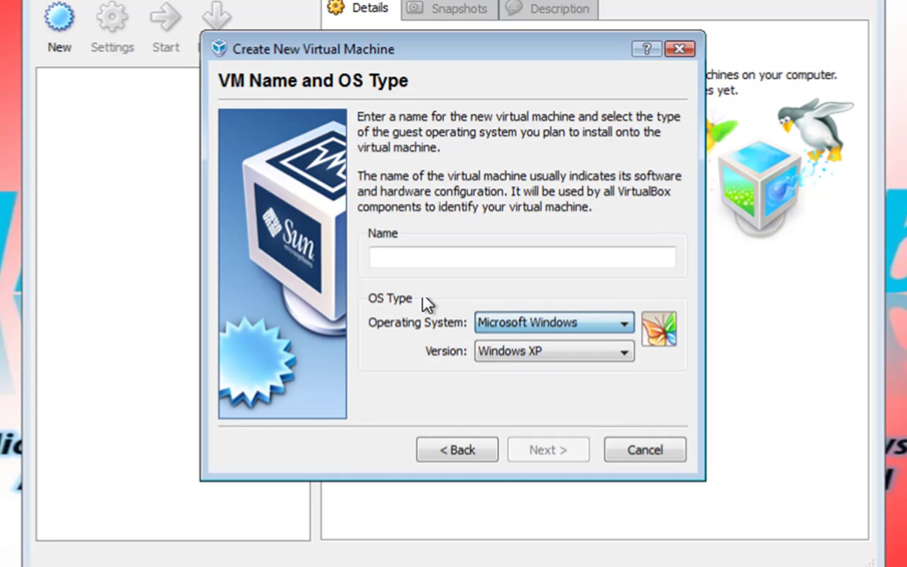
pyautogui.click(551, 351)
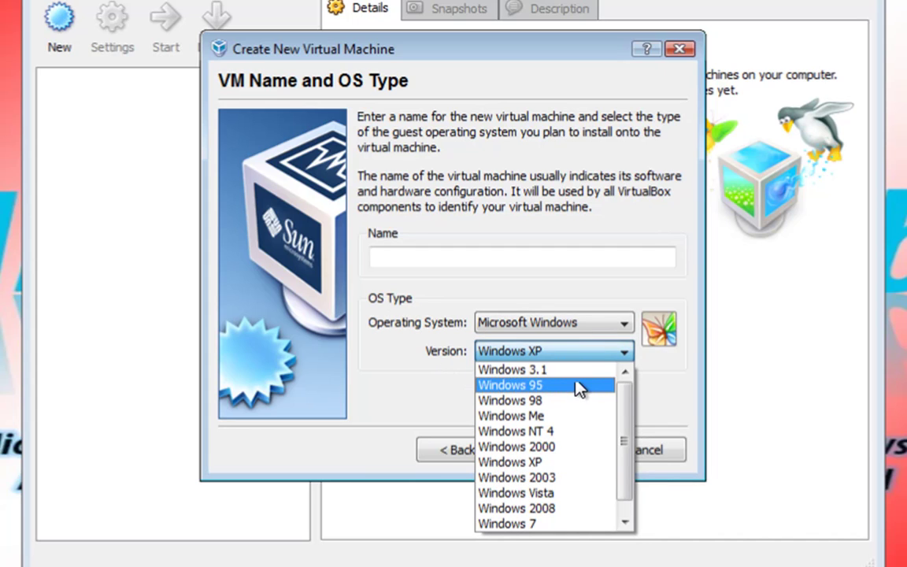
pyautogui.moveTo(625, 397); pyautogui.dragTo(627, 417)
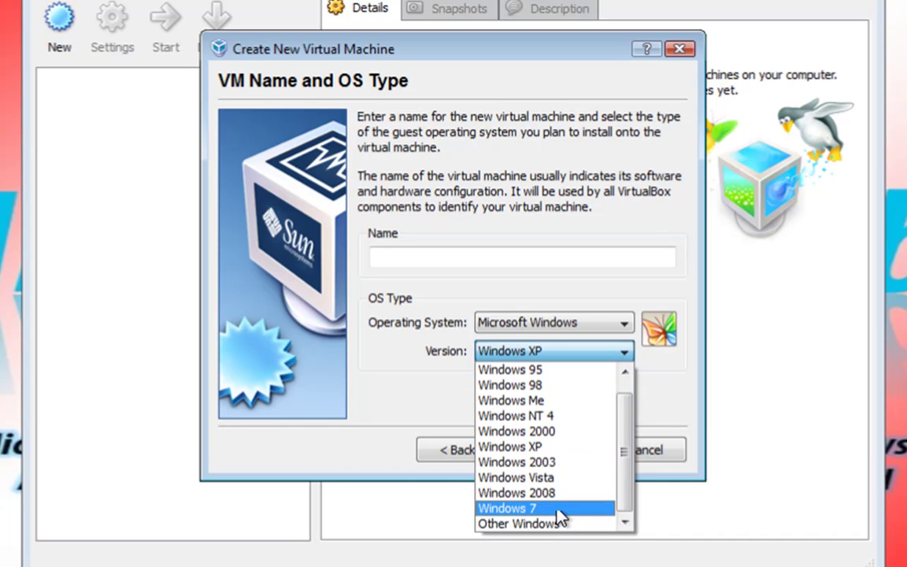
pyautogui.click(339, 347)
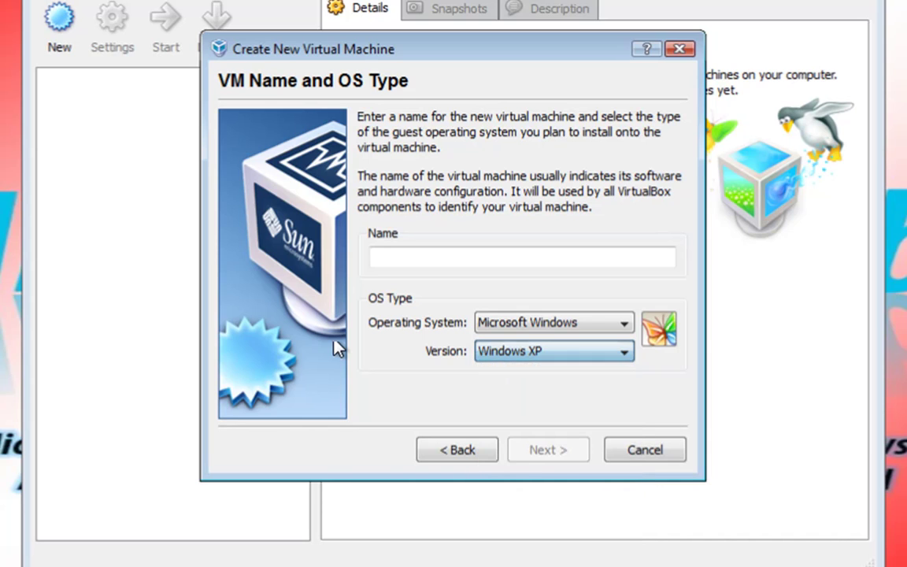
pyautogui.click(534, 351)
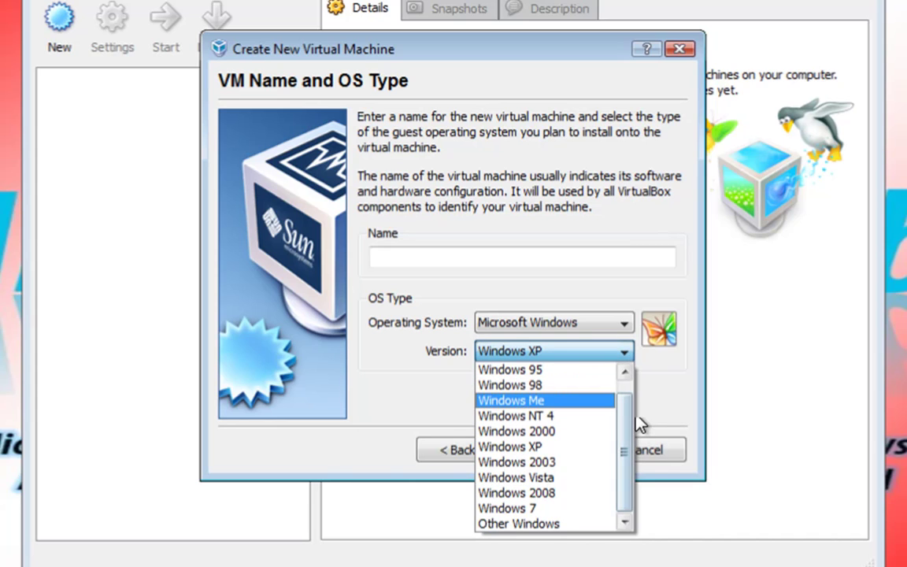
pyautogui.moveTo(627, 419); pyautogui.dragTo(627, 407)
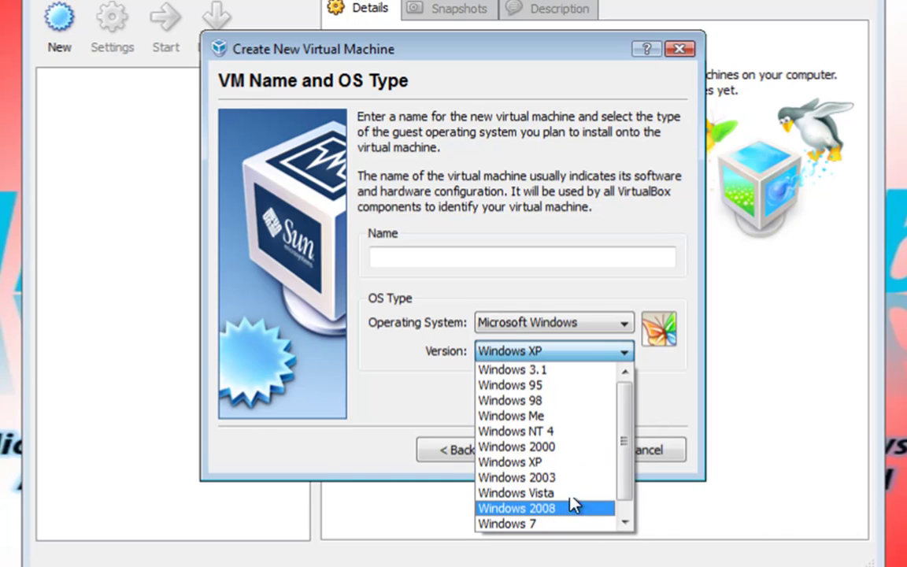
pyautogui.click(505, 355)
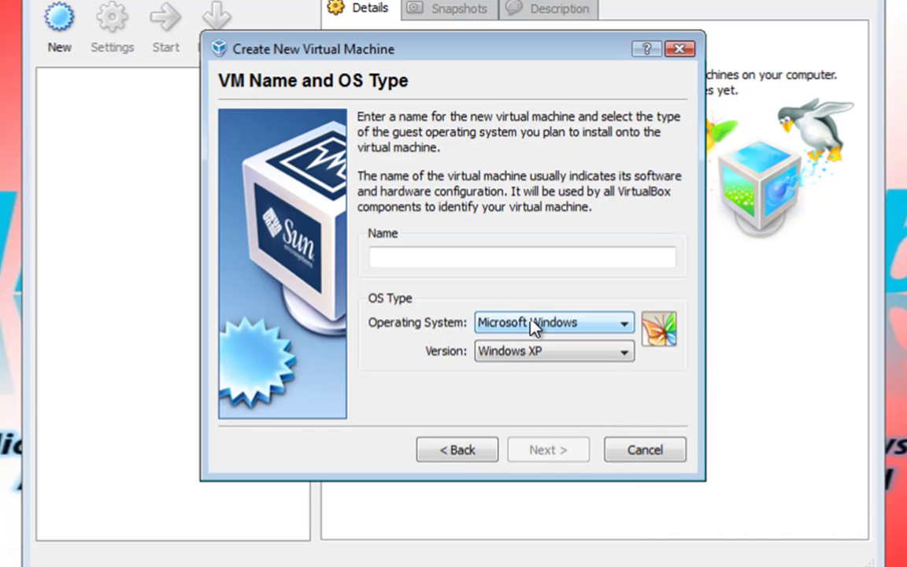
# Step: Switch the guest operating system to Linux and examine the full range of Linux versions offered
pyautogui.click(535, 327)
pyautogui.click(600, 364)
pyautogui.click(580, 359)
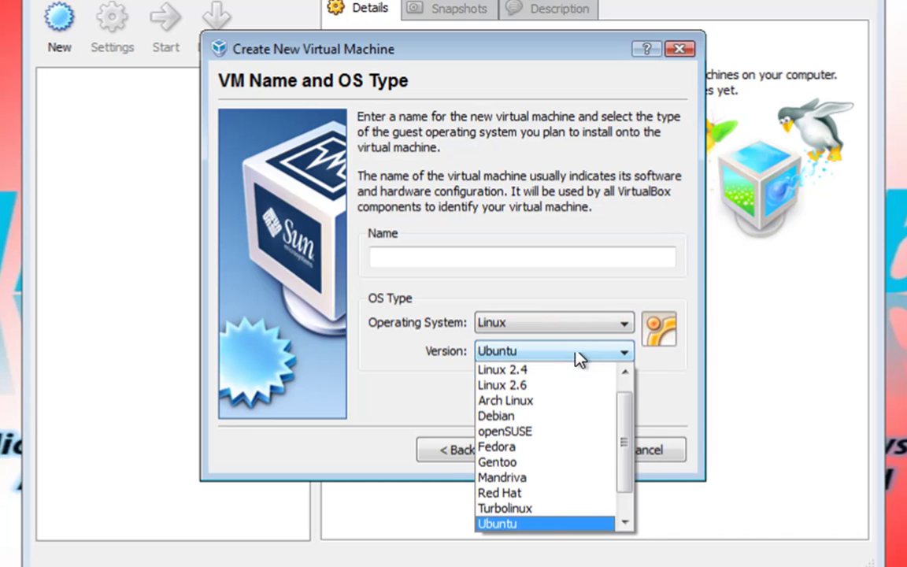
pyautogui.scroll(1, 626, 361)
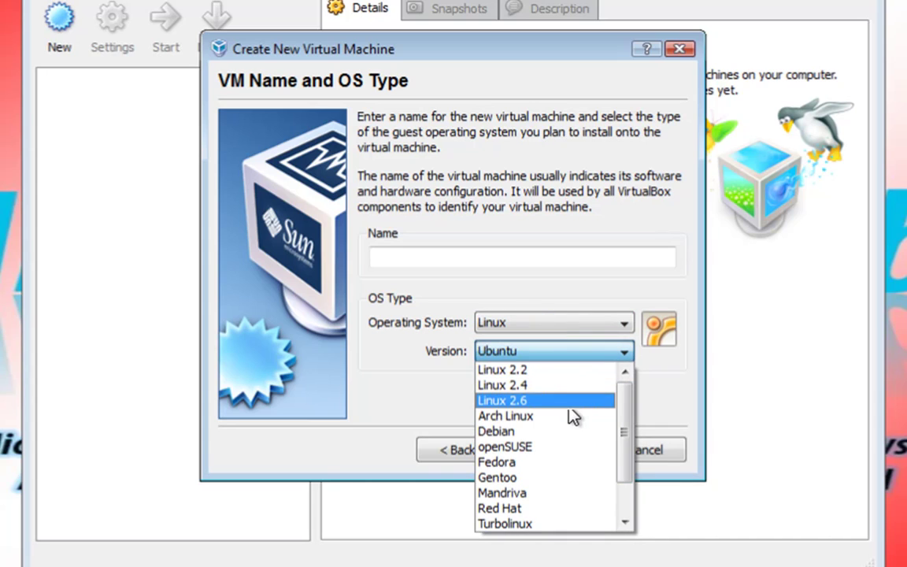
pyautogui.scroll(-2, 626, 421)
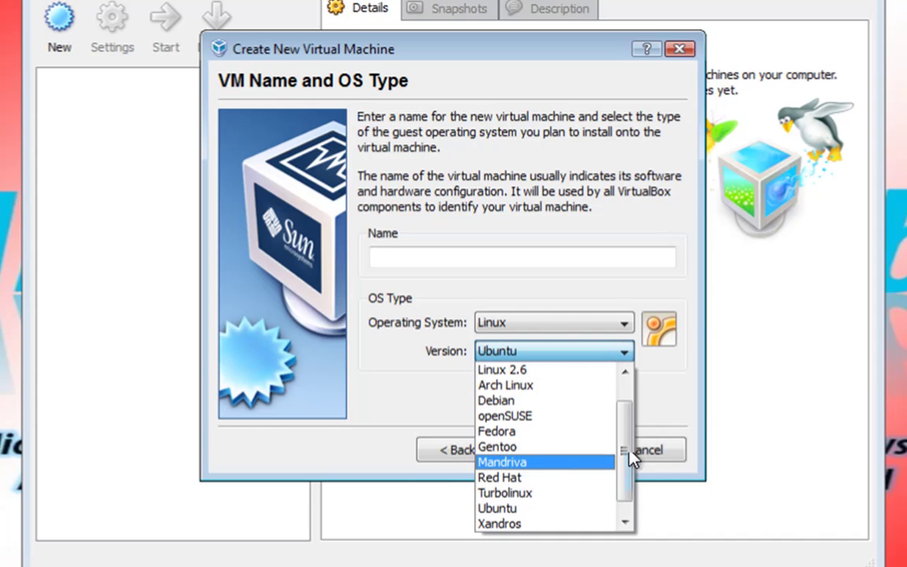
pyautogui.moveTo(630, 450); pyautogui.dragTo(627, 458)
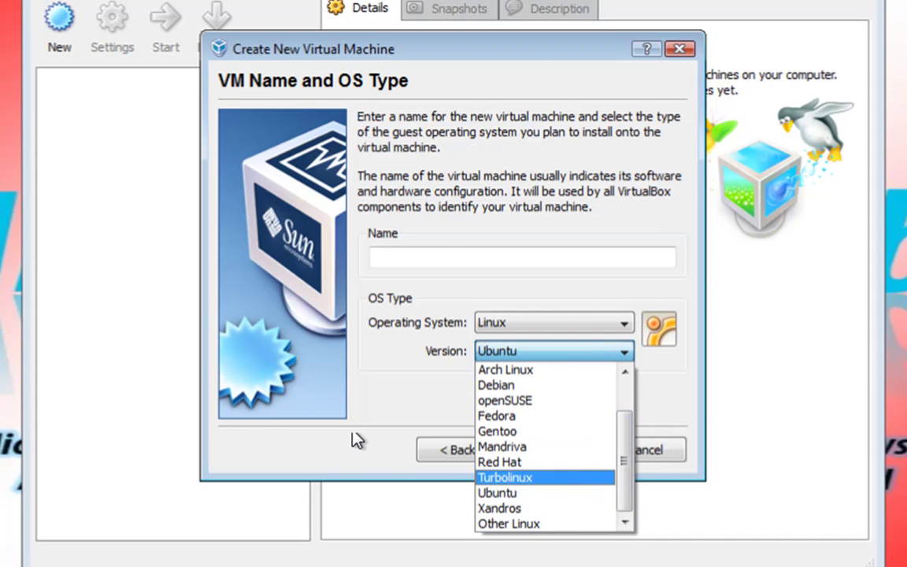
pyautogui.click(264, 337)
# Step: Switch the guest operating system to Solaris and to BSD, examining the versions offered for each
pyautogui.click(516, 323)
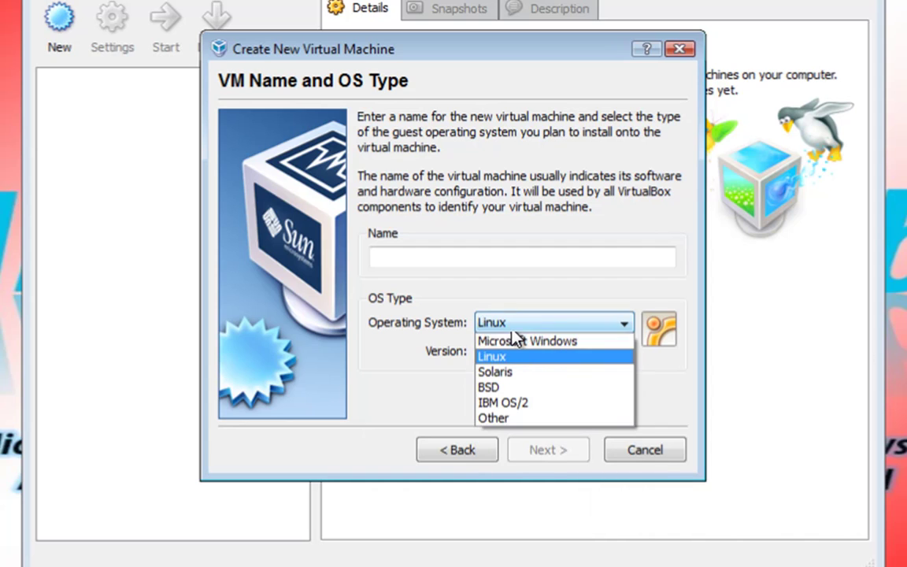
pyautogui.click(561, 375)
pyautogui.click(561, 353)
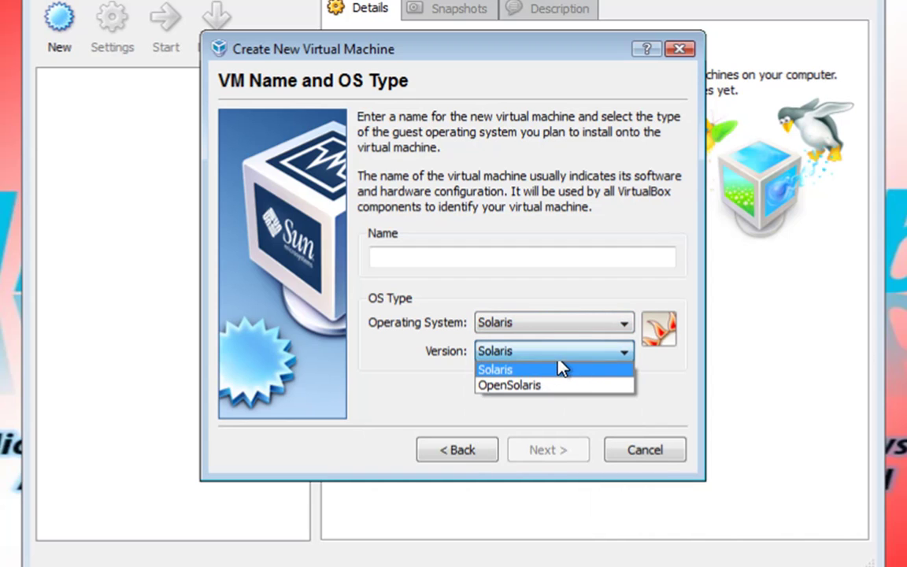
pyautogui.click(533, 335)
pyautogui.click(533, 327)
pyautogui.click(542, 388)
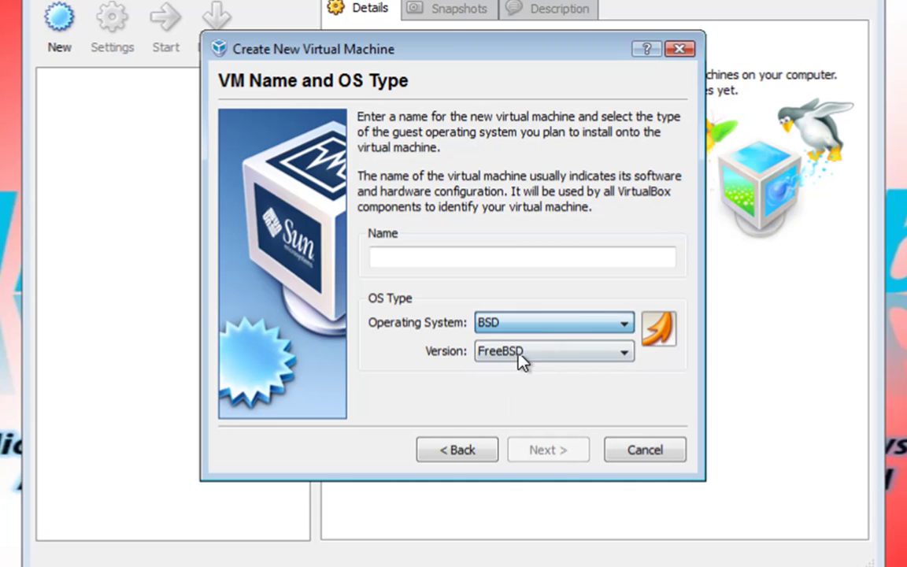
pyautogui.click(520, 353)
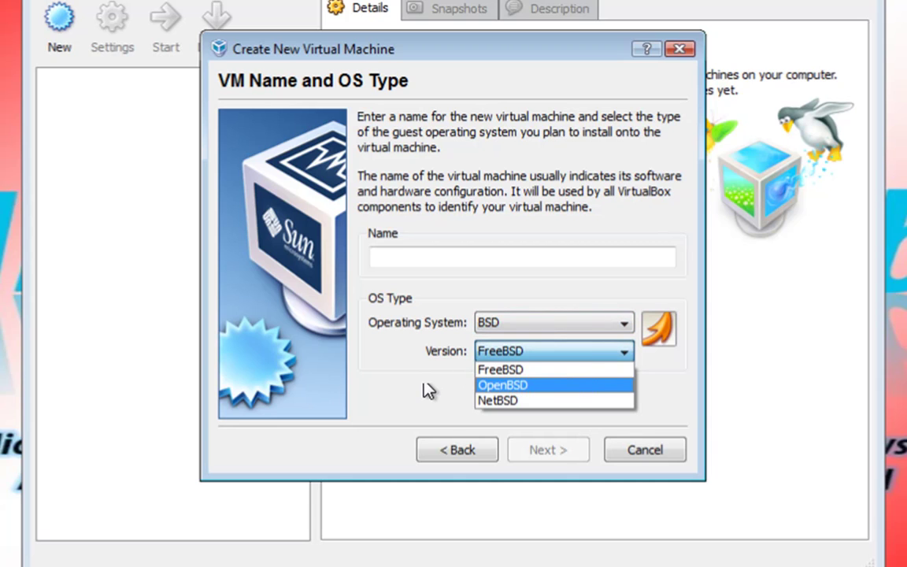
pyautogui.click(432, 382)
# Step: Switch the guest operating system to IBM OS/2 and to Other, examining the versions offered for each
pyautogui.click(495, 324)
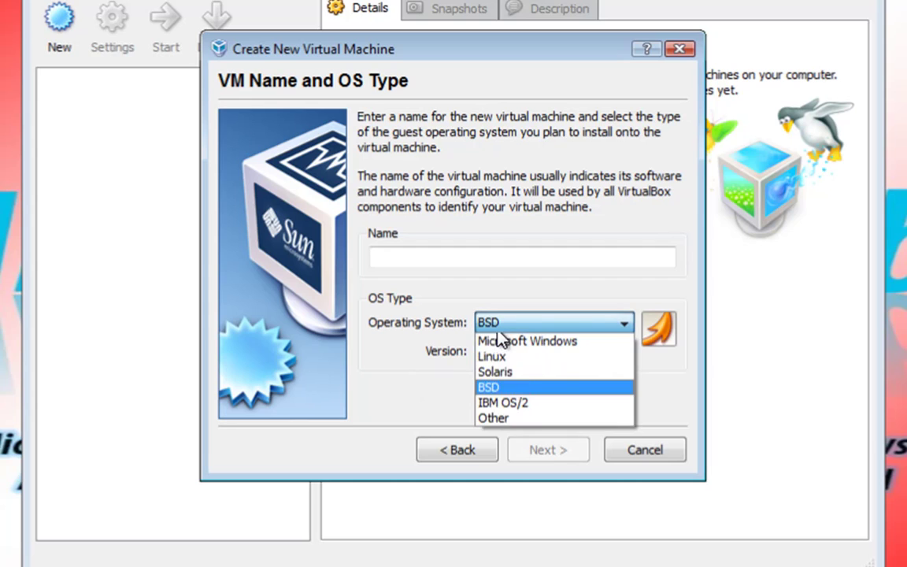
pyautogui.click(553, 402)
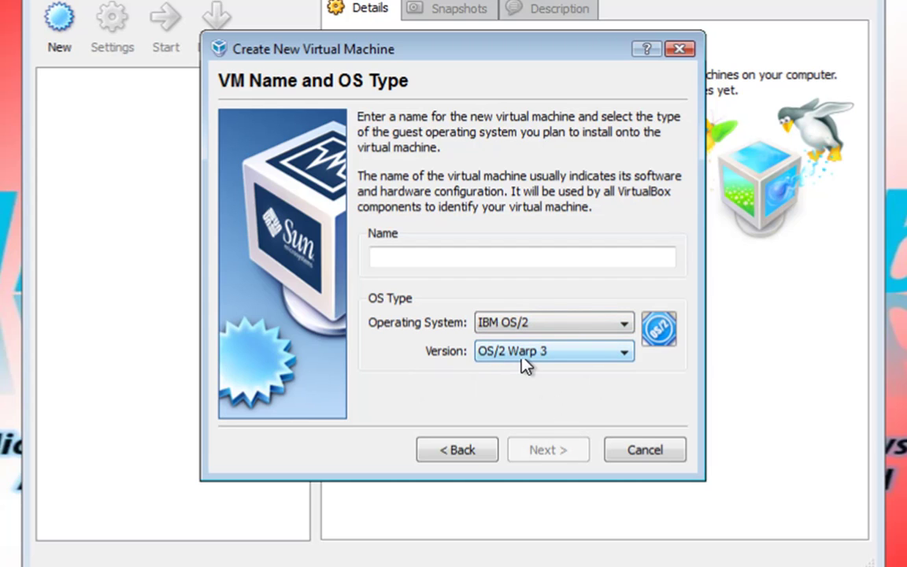
pyautogui.click(525, 362)
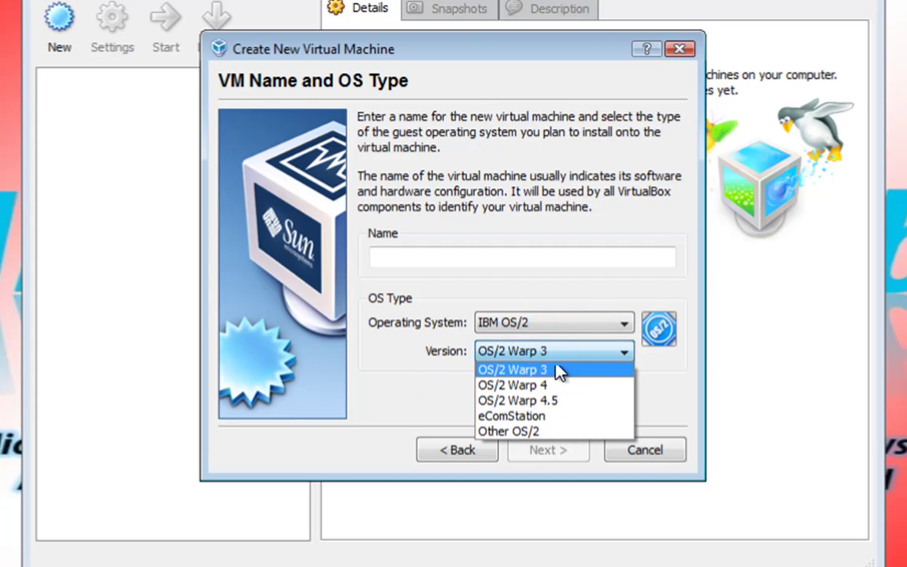
pyautogui.click(473, 340)
pyautogui.click(491, 326)
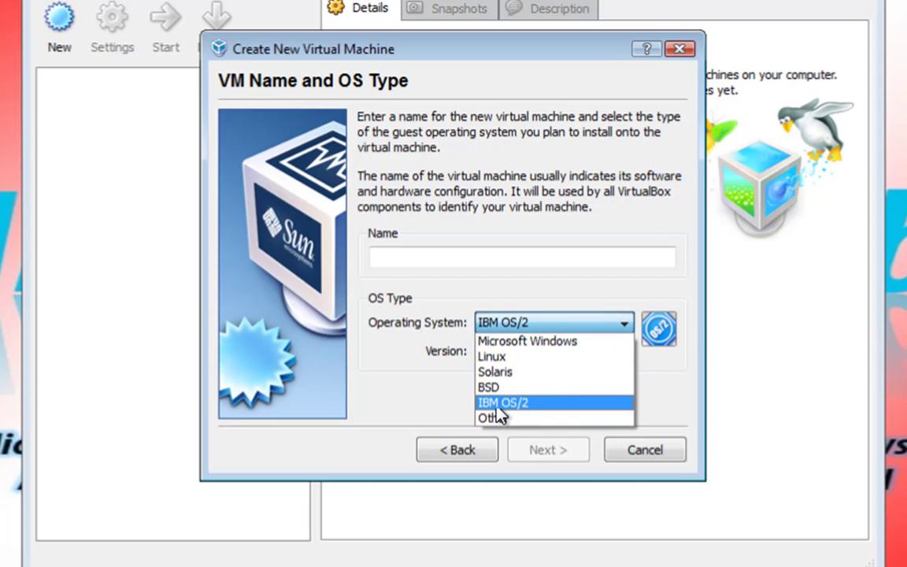
pyautogui.click(508, 402)
pyautogui.click(523, 323)
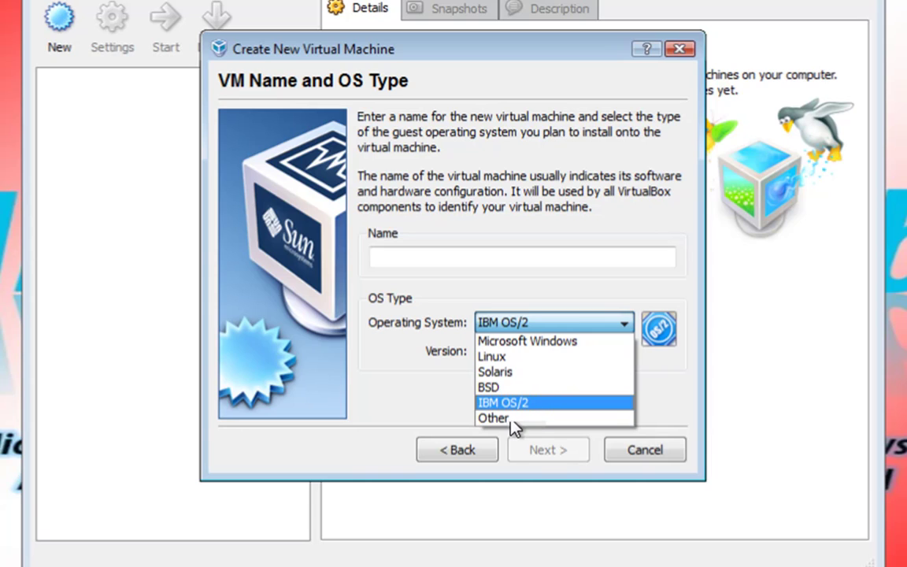
pyautogui.click(493, 418)
pyautogui.click(551, 351)
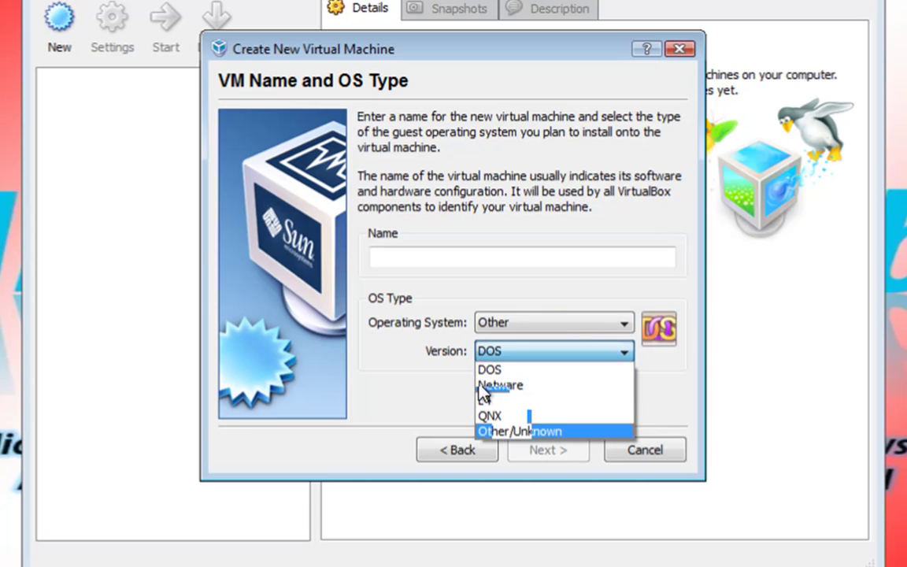
pyautogui.click(365, 338)
# Step: Set the guest operating system to Microsoft Windows, name the virtual machine "Windows XP", and proceed to the memory settings
pyautogui.click(569, 325)
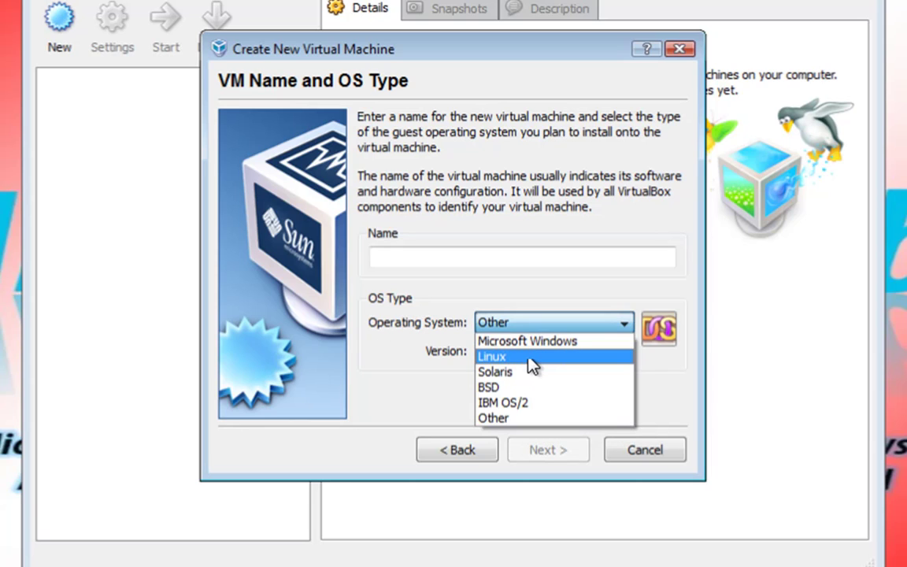
pyautogui.click(529, 341)
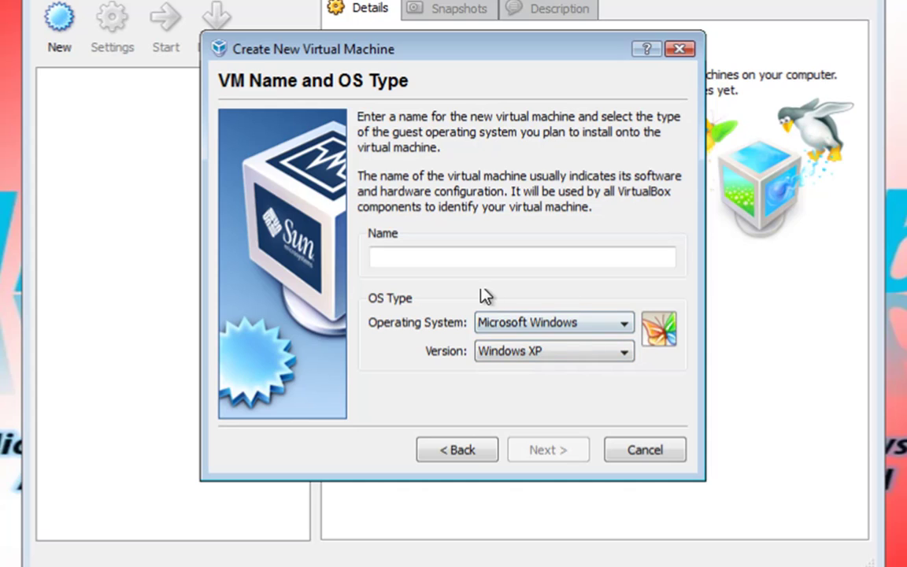
pyautogui.click(467, 264)
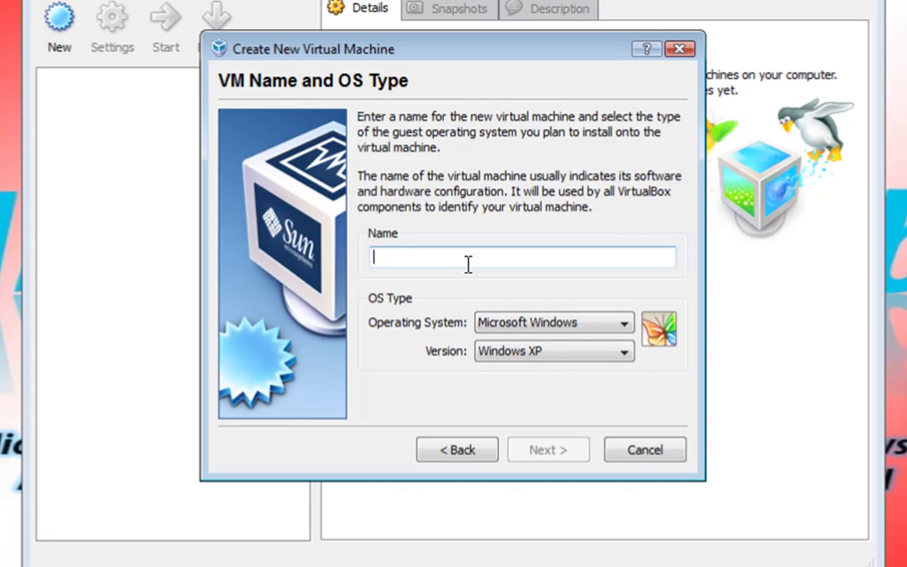
pyautogui.write('Windows XP')
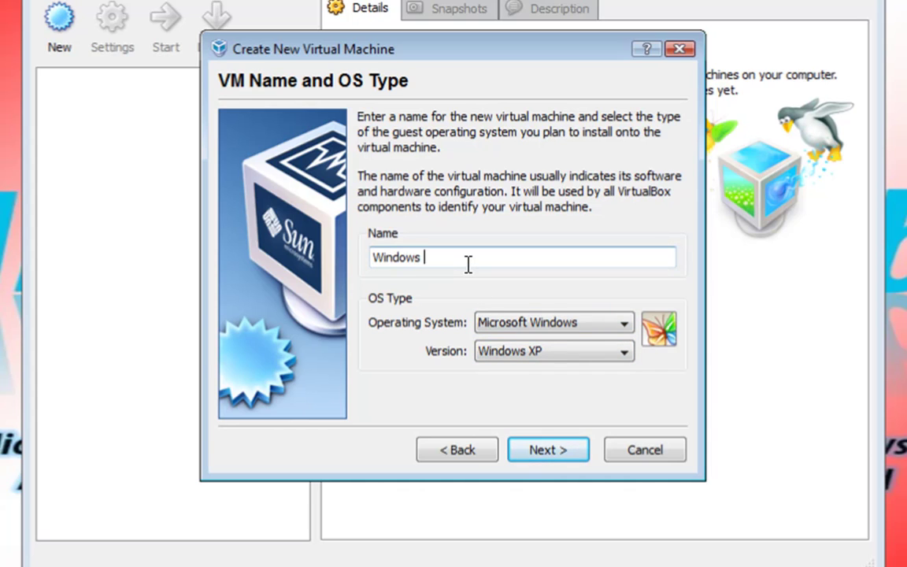
pyautogui.click(561, 453)
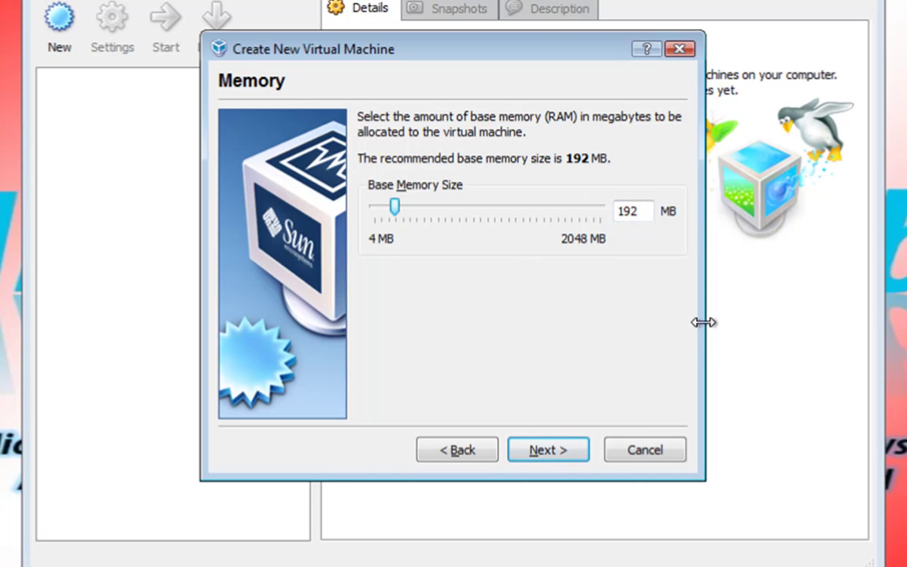
# Step: Accept 192 MB of base memory and choose a new boot hard disk with dynamically expanding storage
pyautogui.click(551, 455)
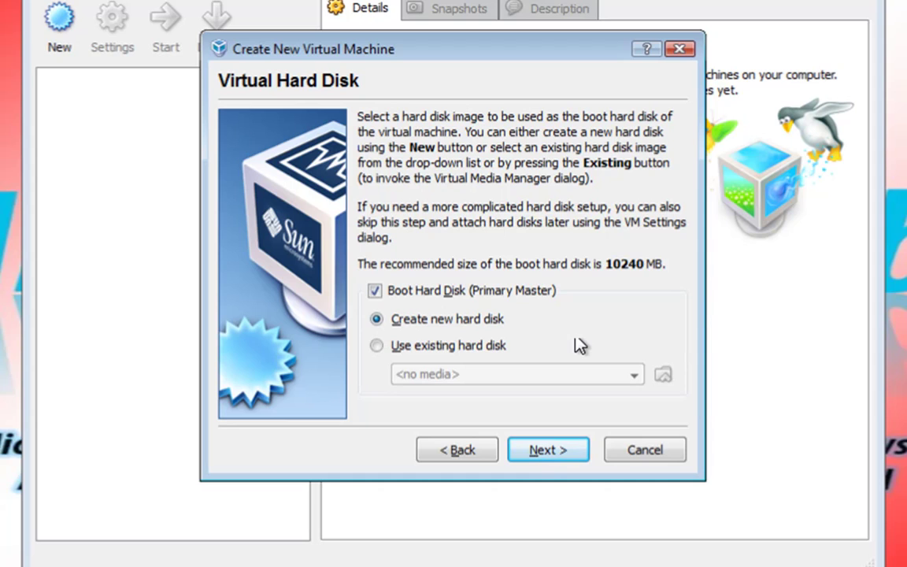
pyautogui.click(551, 455)
pyautogui.click(551, 453)
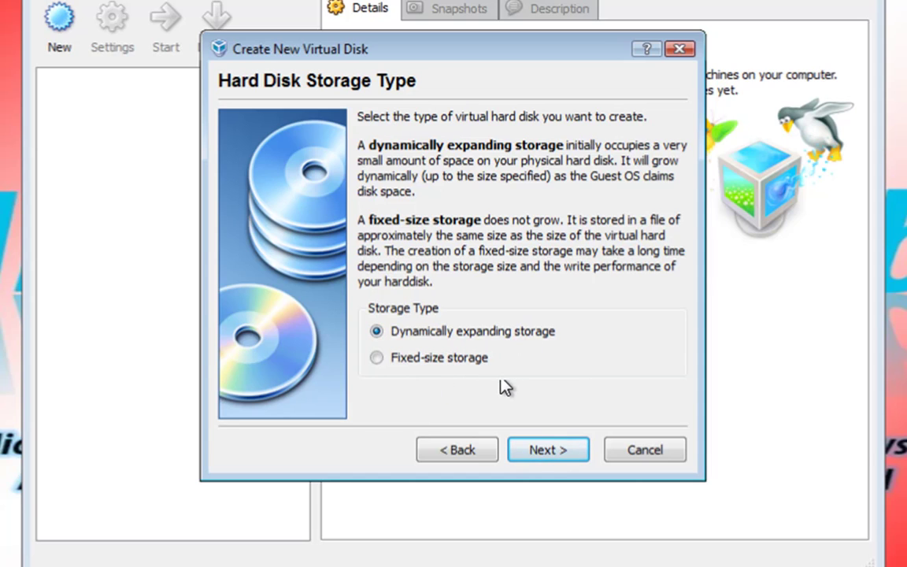
pyautogui.click(546, 455)
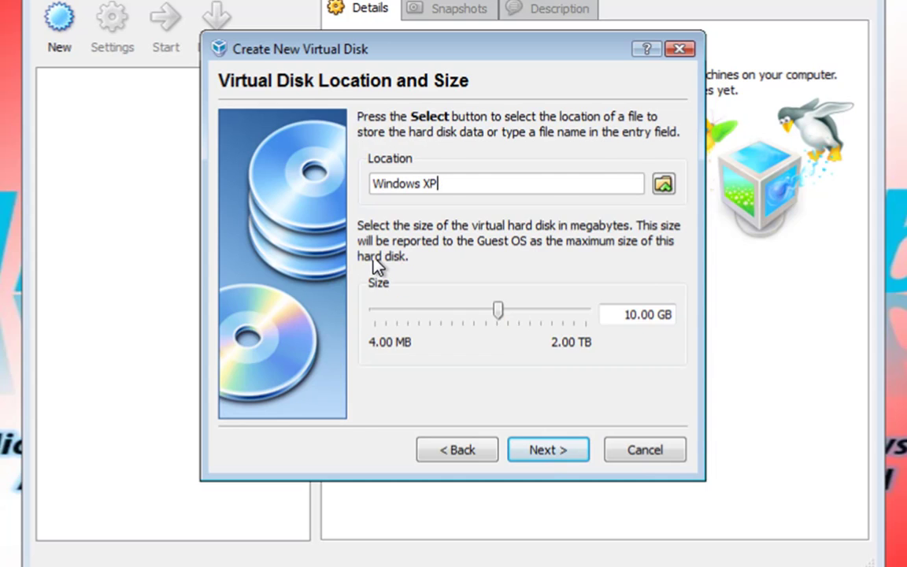
pyautogui.hotkey('alt', 'b')
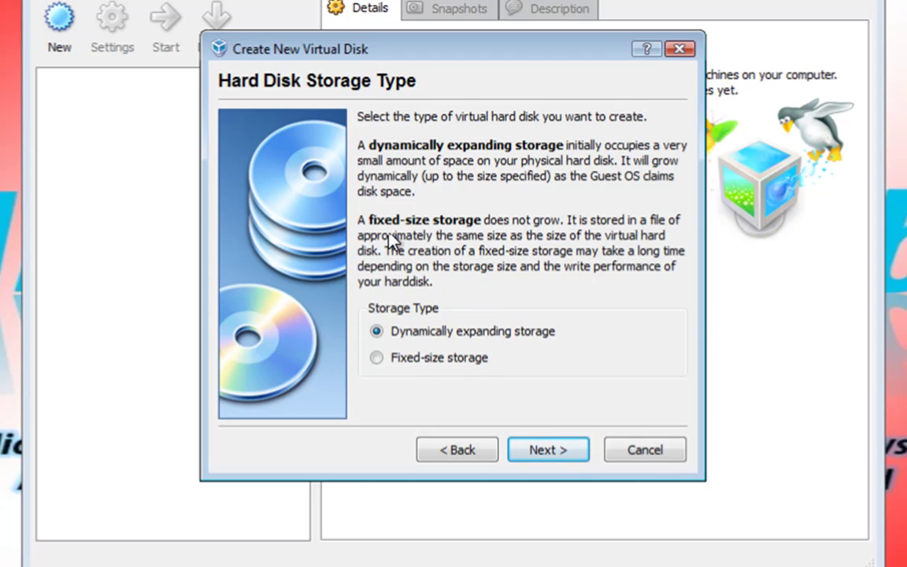
pyautogui.click(534, 455)
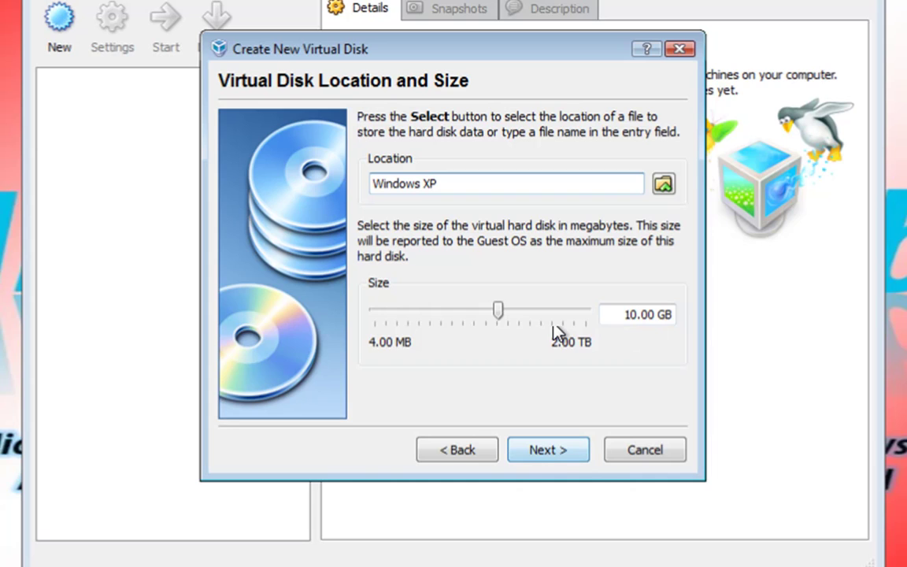
# Step: Set the virtual disk size to 10.25 GB and finish creating the disk and the virtual machine
pyautogui.moveTo(498, 319)
pyautogui.mouseDown()
pyautogui.moveTo(542, 323)
pyautogui.moveTo(498, 332)
pyautogui.mouseUp()
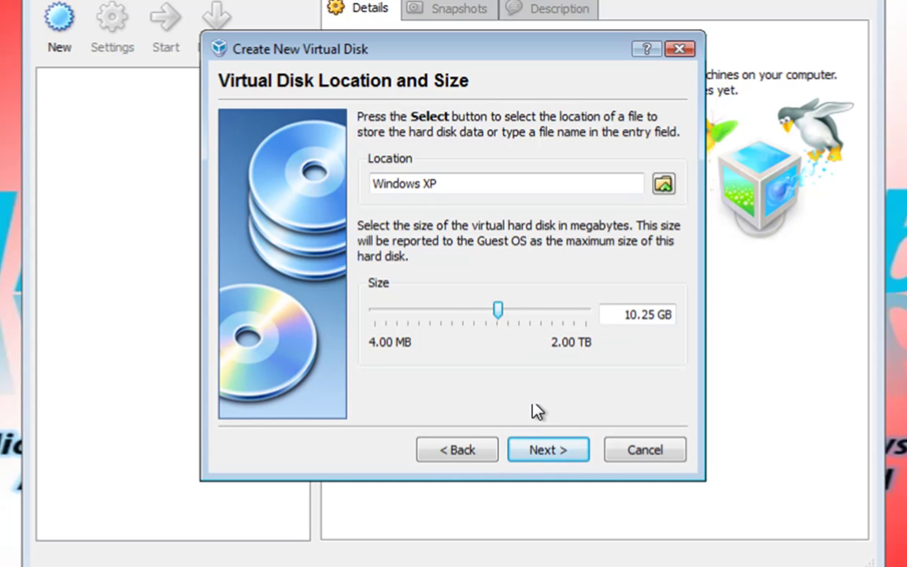
pyautogui.click(536, 453)
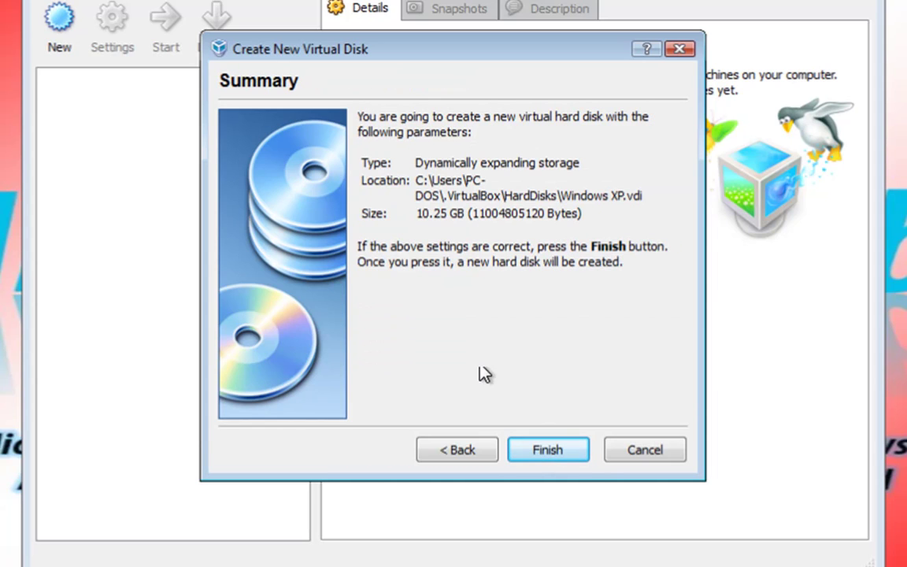
pyautogui.click(522, 443)
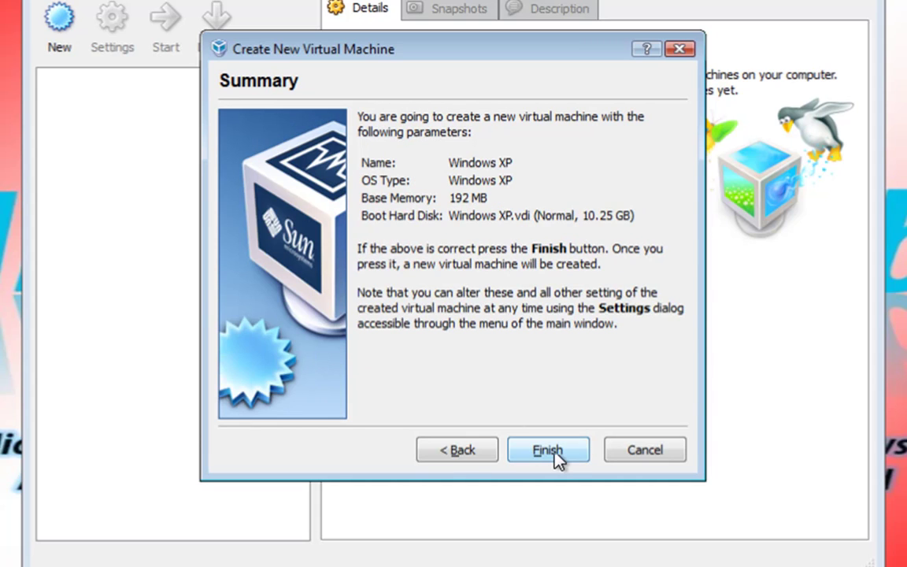
pyautogui.click(551, 452)
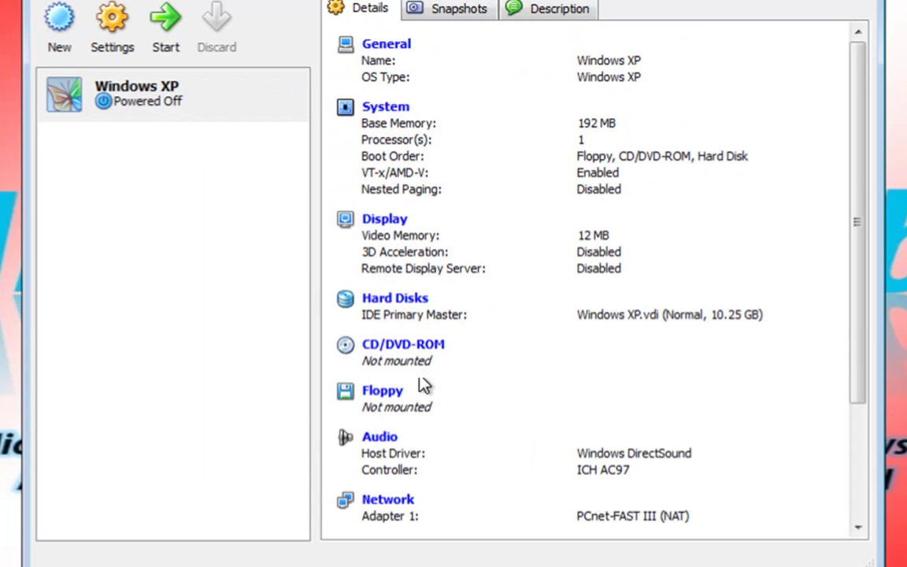
# Step: Start the Windows XP virtual machine
pyautogui.click(163, 99)
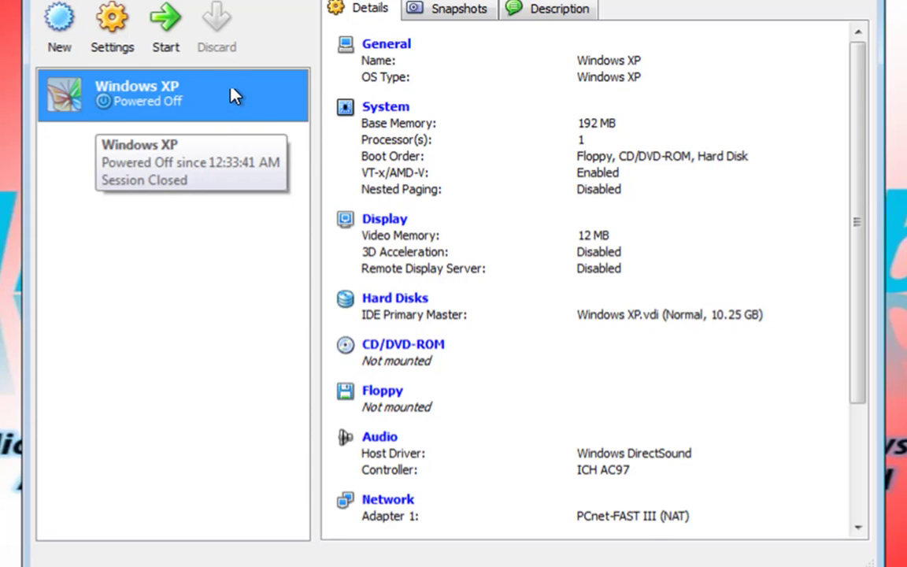
pyautogui.click(150, 35)
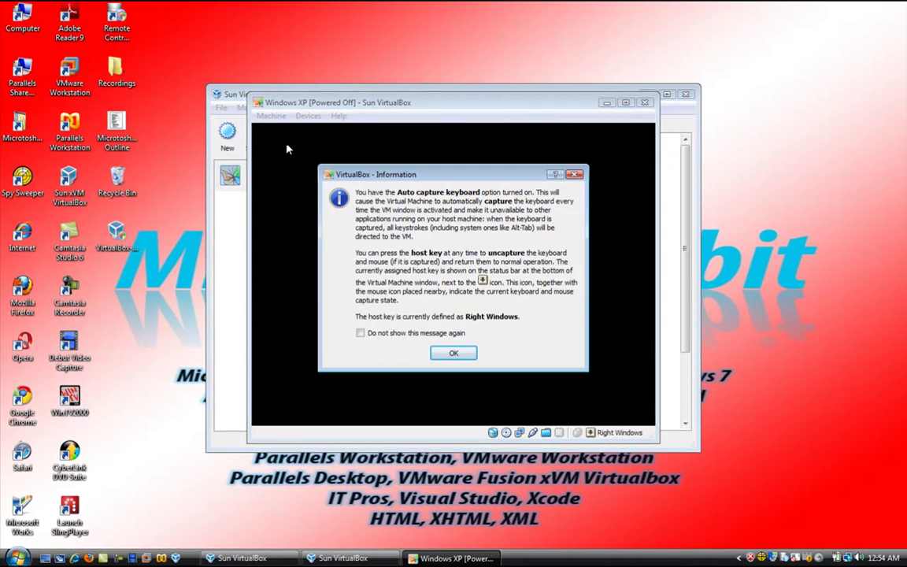